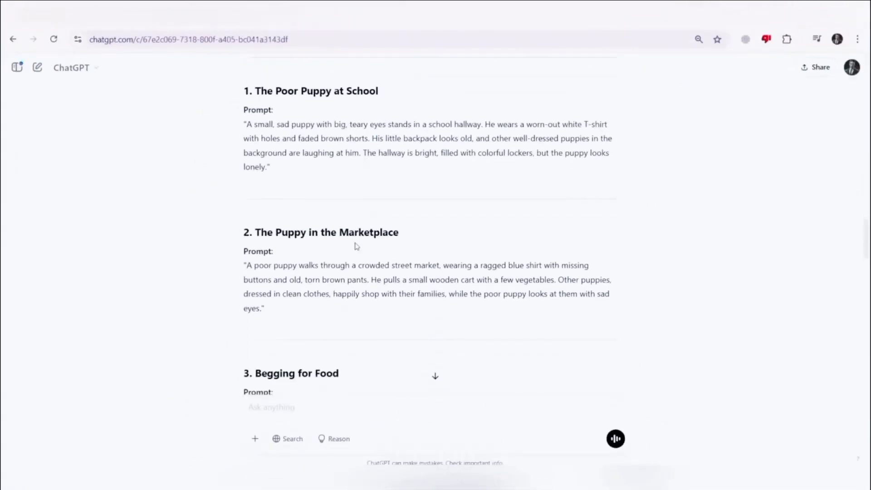
Copy the "The Puppy in the Marketplace" prompt from ChatGPT, replace the prompt in Leonardo.Ai with it, and generate the images.
triple_click(326, 290)
key(ctrl+c)
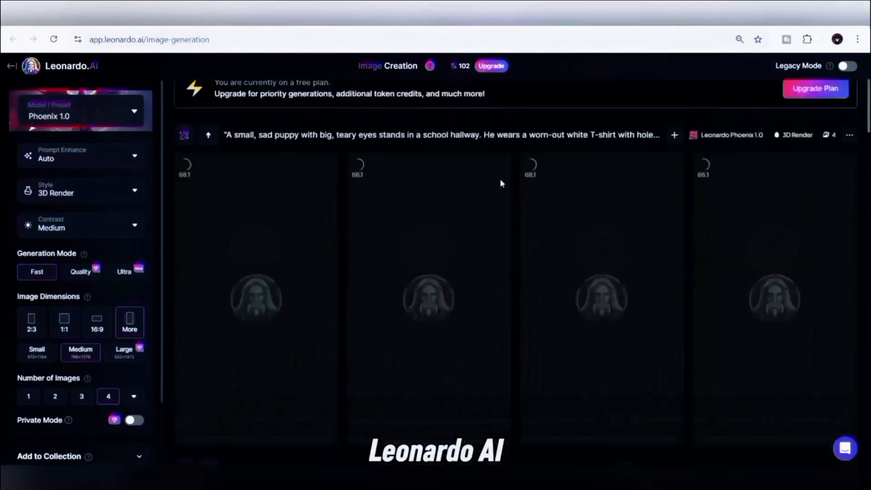
scroll(501, 188, up, 4)
key(ctrl+a)
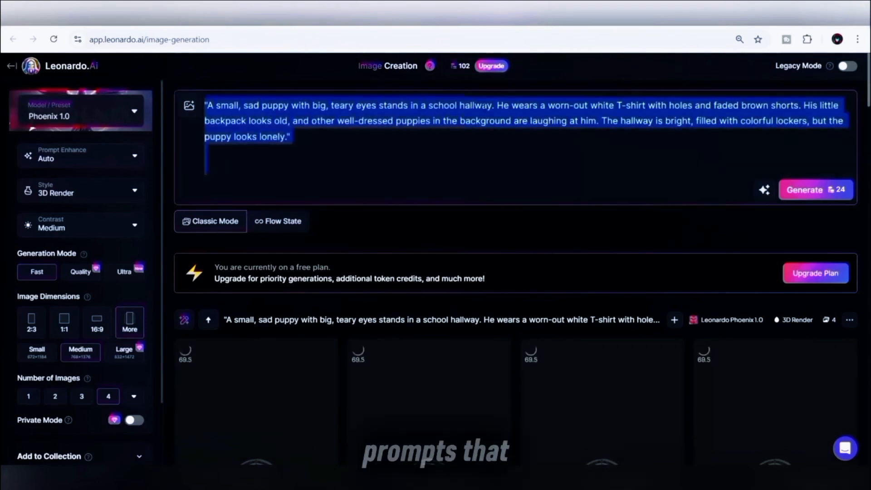
key(ctrl+v)
key(Return)
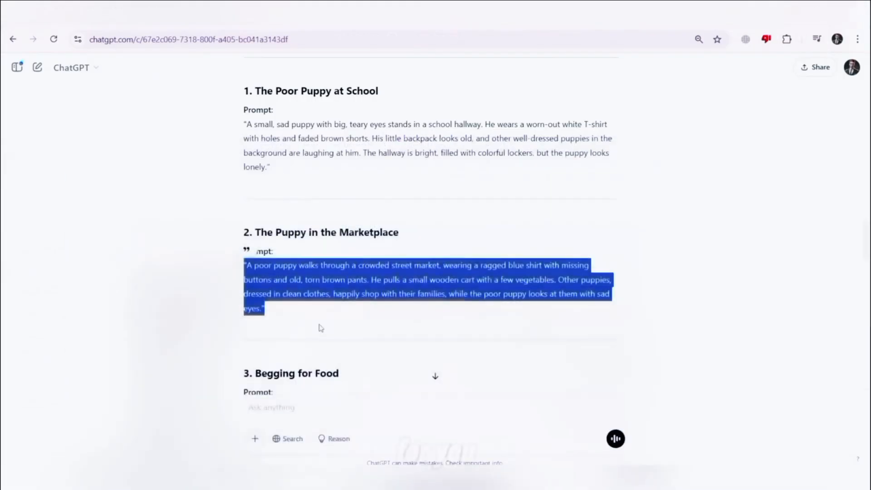
Copy the "Begging for Food" prompt from ChatGPT, put it in place of the current Leonardo.Ai prompt, and generate the images.
scroll(316, 288, down, 4)
triple_click(309, 245)
key(ctrl+c)
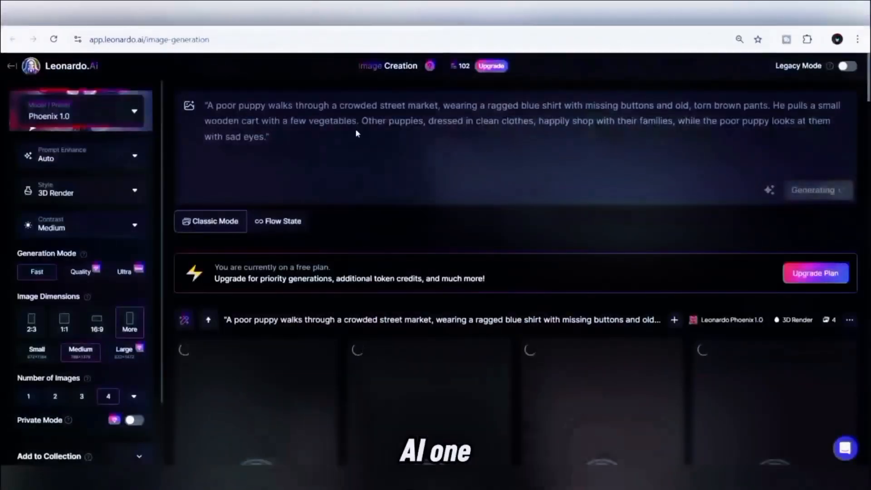
key(ctrl+a)
key(ctrl+v)
key(Return)
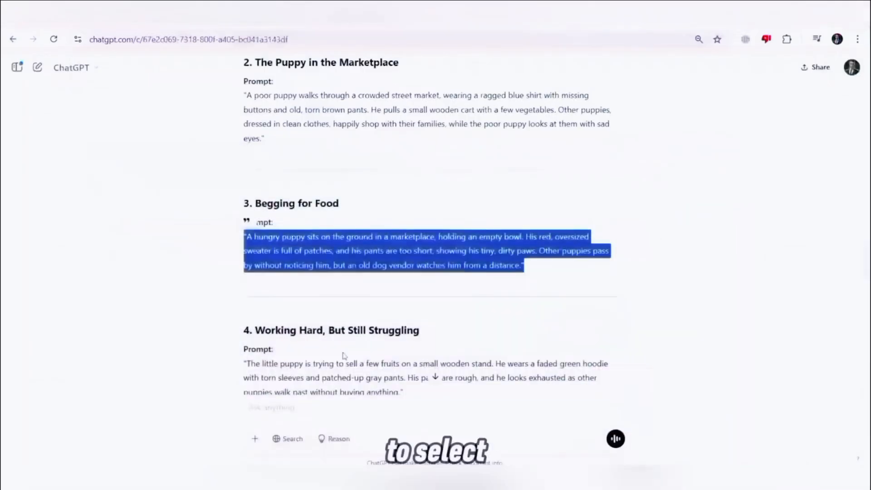
Select the "Working Hard, But Still Struggling" prompt in ChatGPT and submit the old, kind-looking dog prompt for image generation in Leonardo.Ai.
scroll(334, 274, down, 3)
triple_click(334, 274)
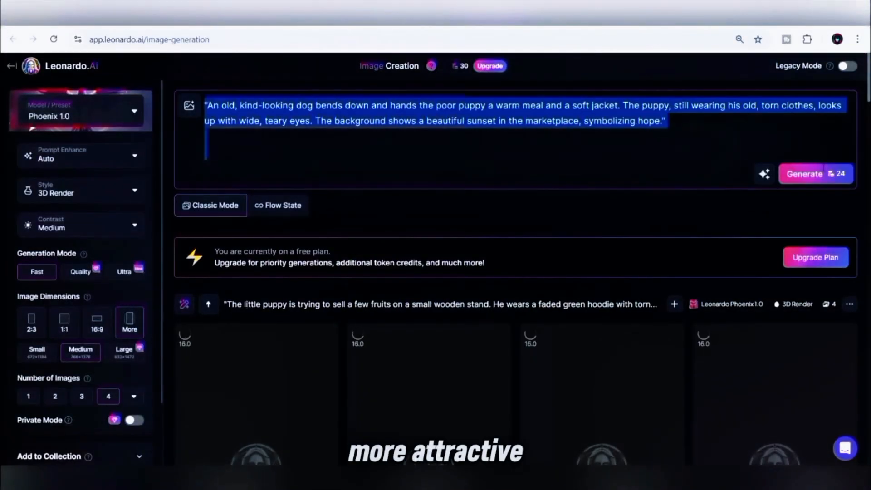
click(693, 186)
key(Return)
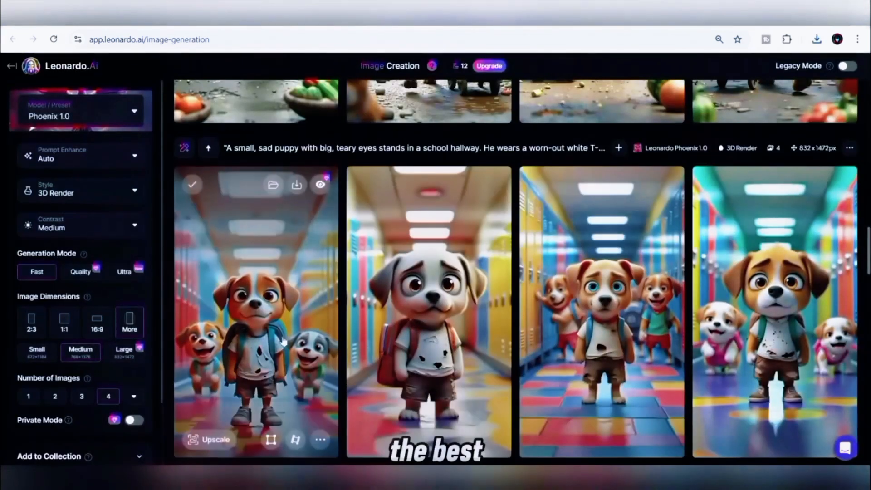
Review the generated puppy images for each story prompt in Leonardo.Ai, up to the most recent set.
scroll(411, 261, up, 5)
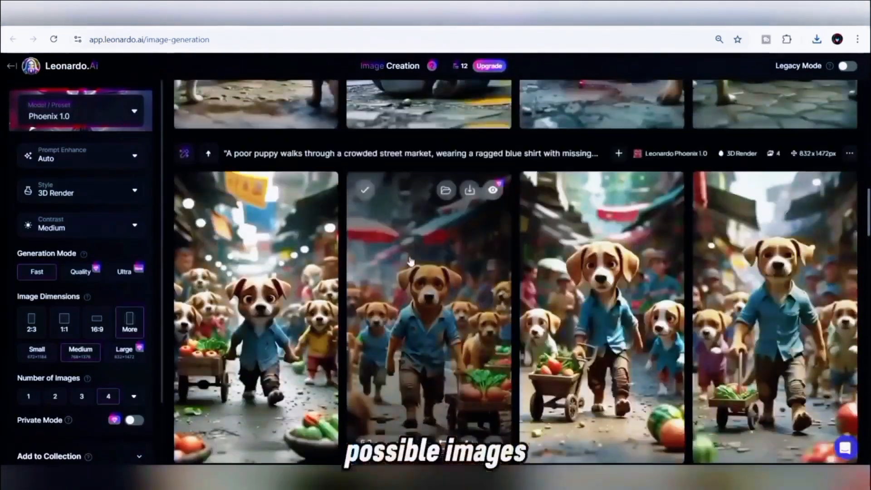
scroll(411, 261, up, 20)
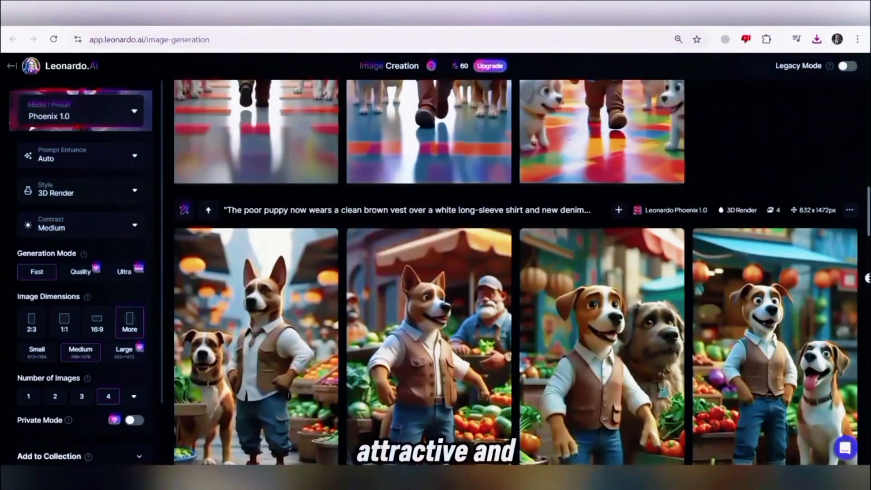
scroll(516, 272, up, 10)
scroll(515, 272, down, 3)
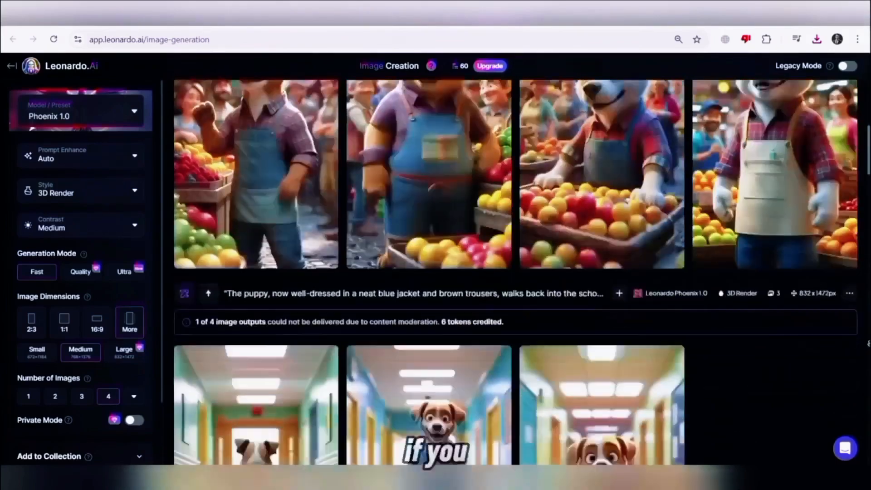
scroll(515, 272, down, 10)
scroll(516, 272, up, 4)
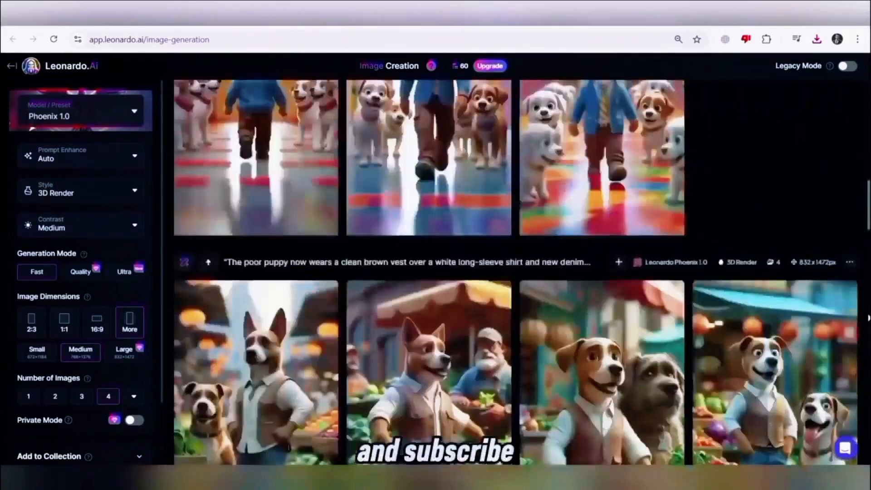
scroll(515, 272, up, 15)
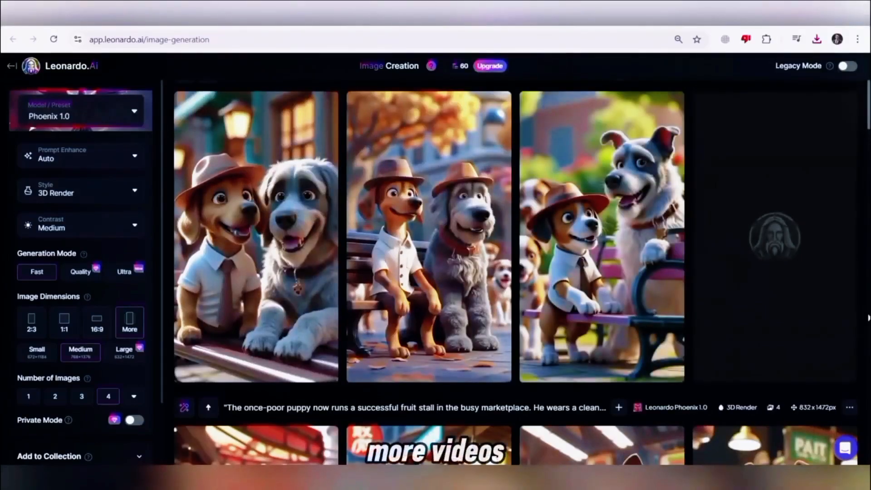
scroll(515, 272, up, 2)
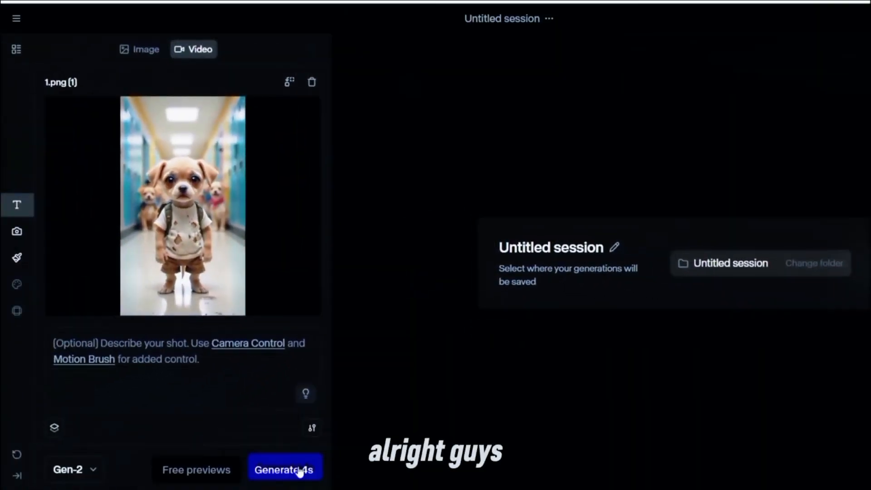
Switch to Runway and generate 4-second Gen-2 videos from the school hallway image 1.png and the marketplace image 1 (1).jpg.
click(299, 470)
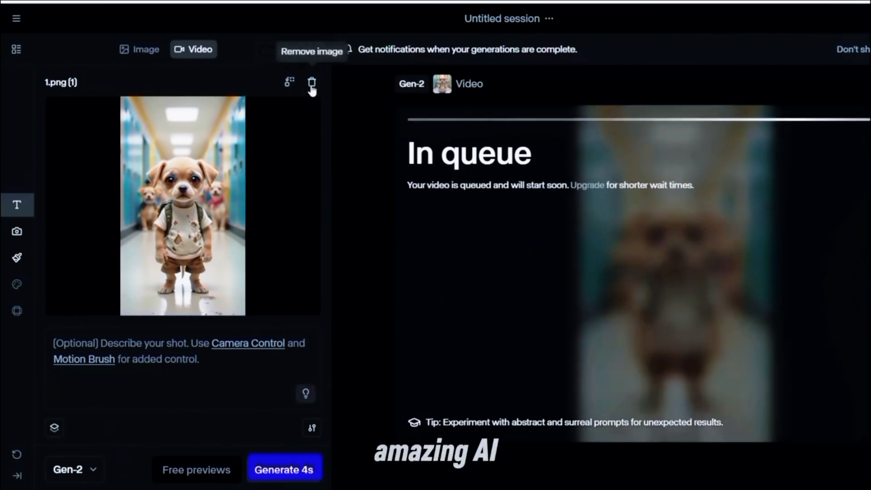
click(311, 86)
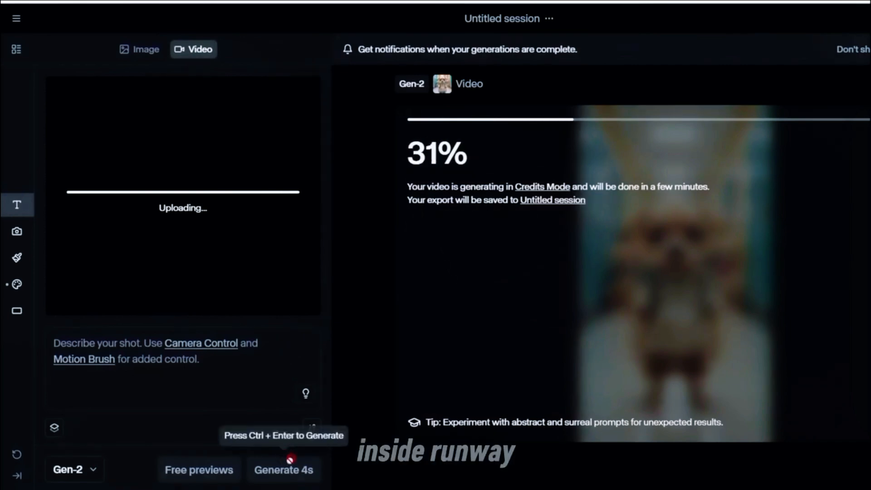
click(279, 472)
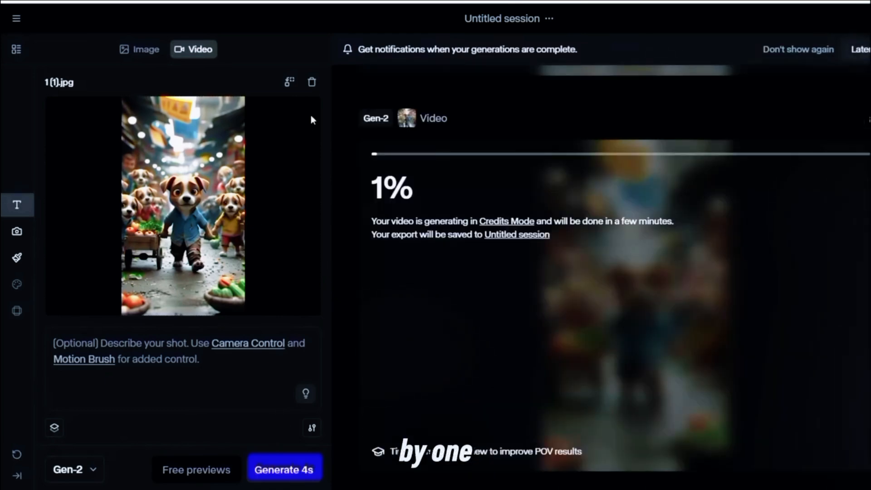
Replace the source image with 1 (9).jpg from Downloads and generate a 4-second Gen-2 video from it.
click(312, 82)
click(232, 174)
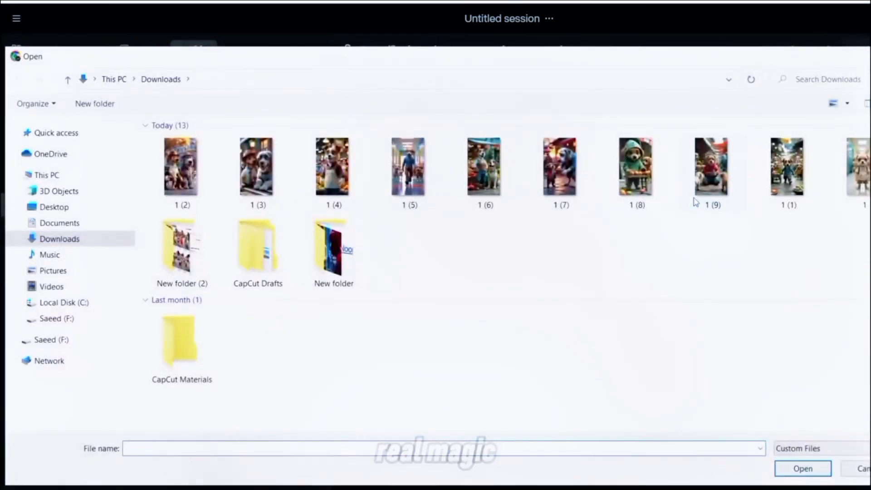
double_click(696, 198)
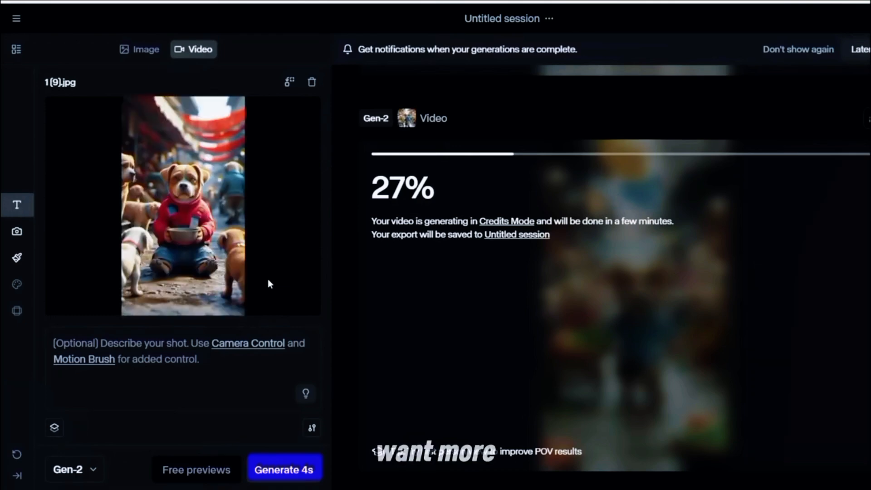
click(268, 472)
Generate 4-second Gen-2 videos from the green-hoodie puppy image 1 (8) and from 1 (7).jpg, replacing the source image each time.
click(311, 82)
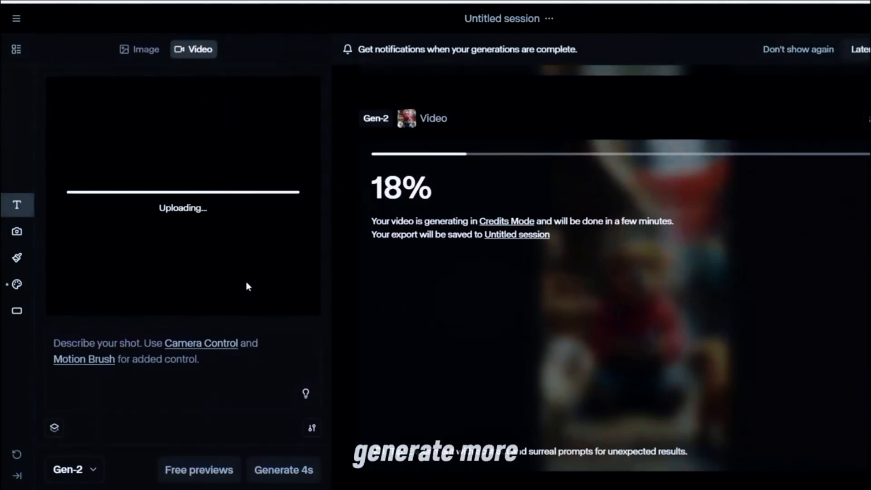
click(292, 471)
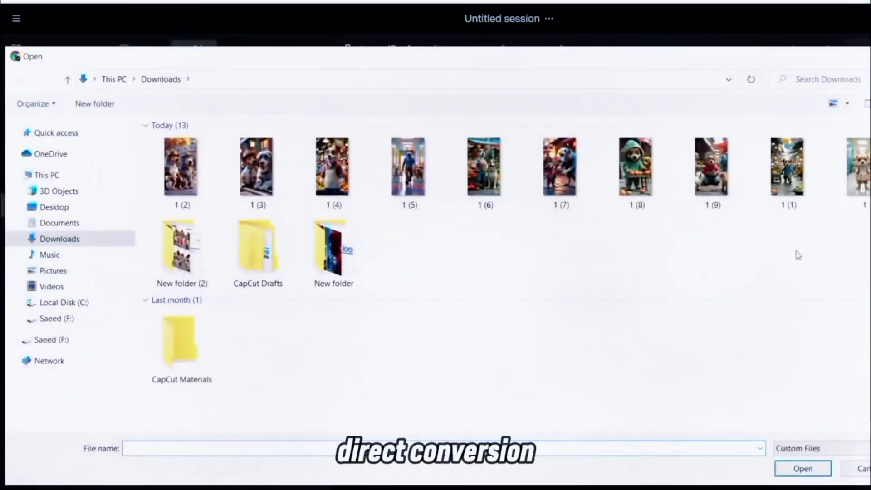
double_click(561, 168)
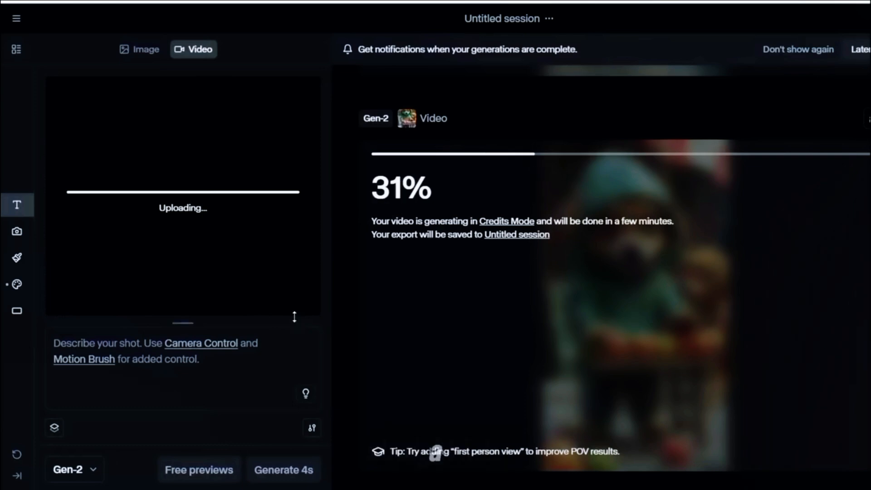
click(296, 460)
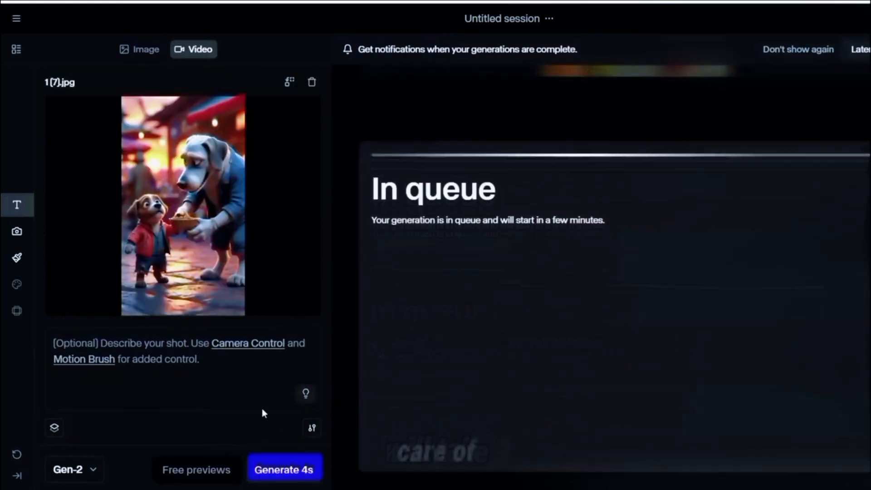
Replace the source image with 1 (6).jpg, generate a 4-second Gen-2 video, and clear the image for another upload.
click(311, 82)
click(262, 148)
double_click(479, 165)
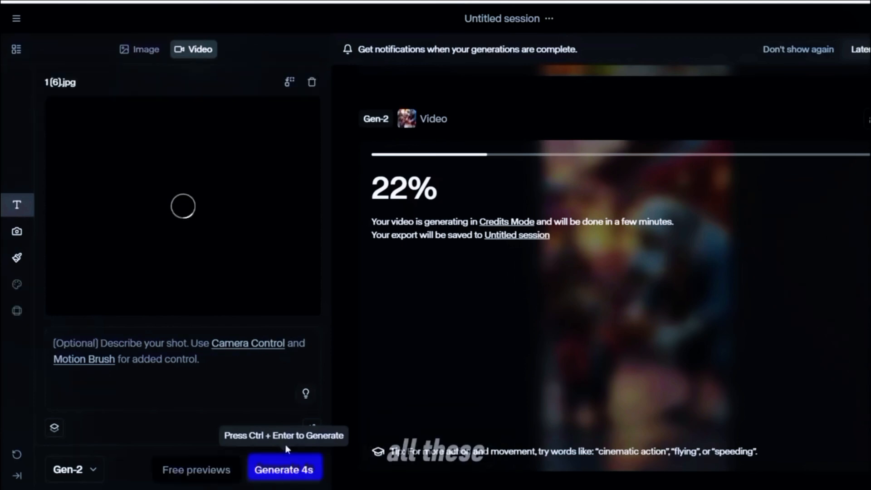
click(285, 470)
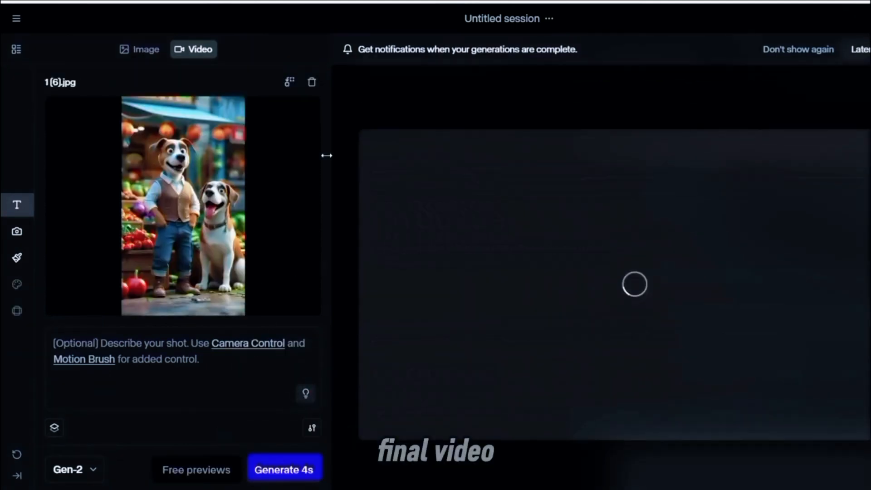
click(312, 82)
click(300, 95)
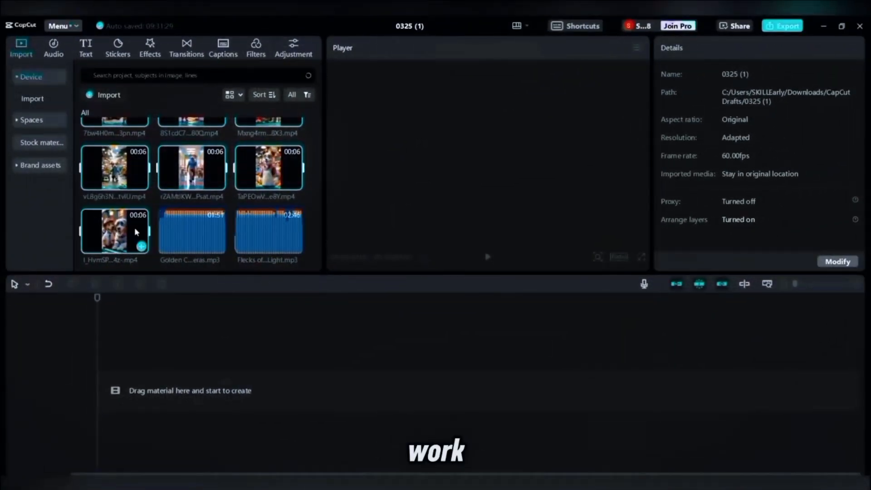
Switch to CapCut and place all the selected puppy video clips on the empty timeline.
drag(112, 388, 114, 389)
click(169, 355)
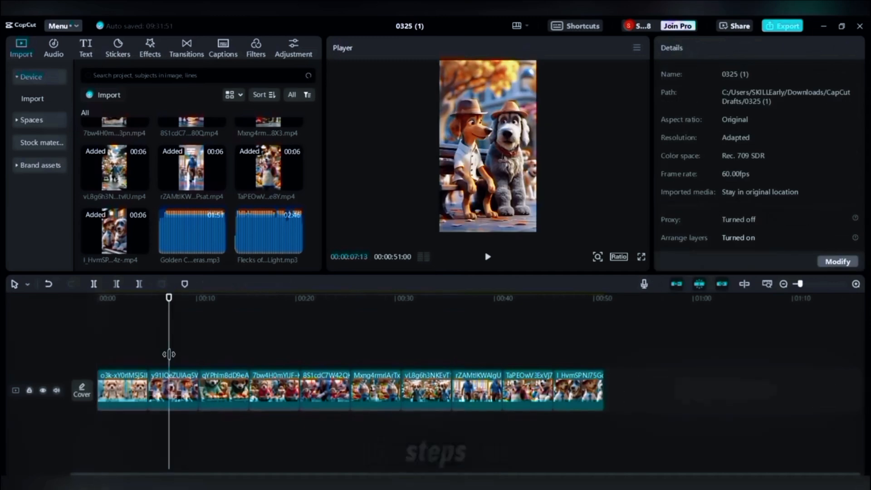
Find the clip of the puppy pulling a vegetable cart through the market and move it to second place on the timeline.
click(212, 358)
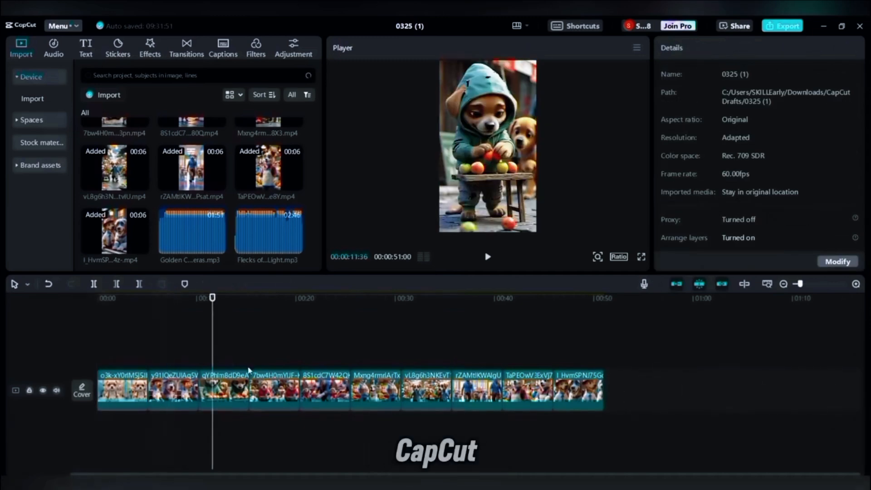
click(271, 366)
click(358, 367)
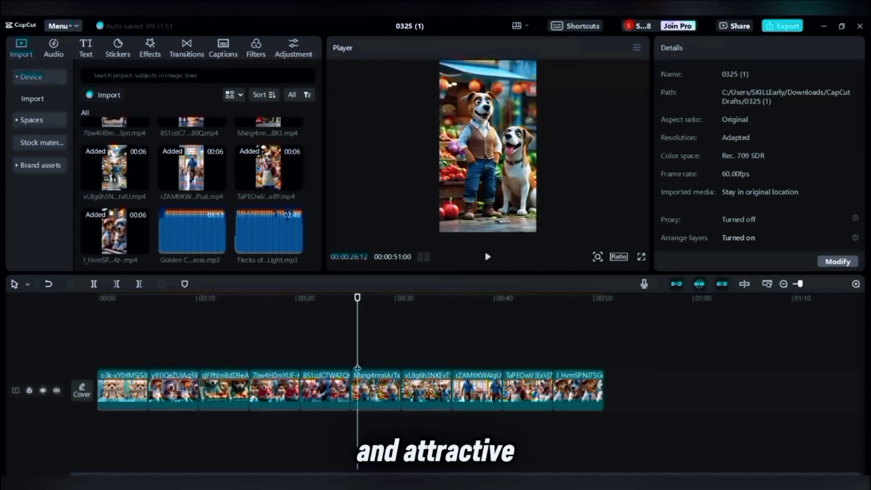
click(417, 366)
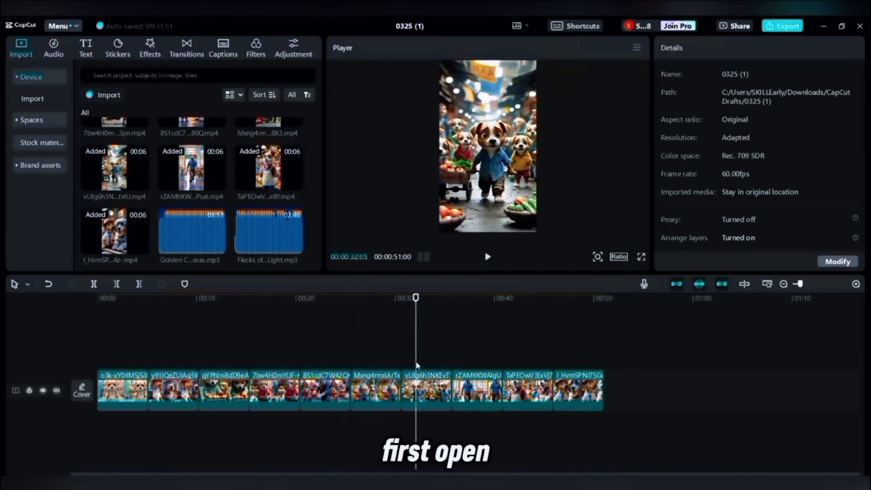
drag(426, 395, 205, 382)
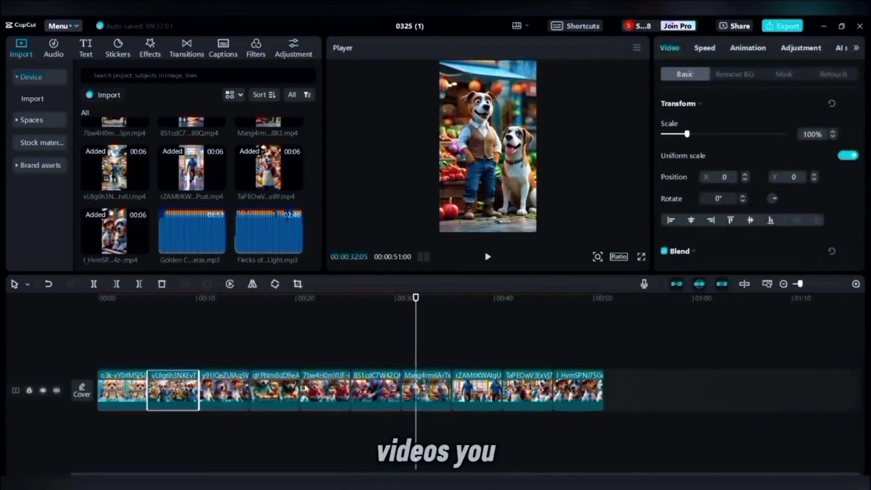
Find the clip of the green-hooded puppy selling fruit and move it to third place on the timeline.
click(384, 368)
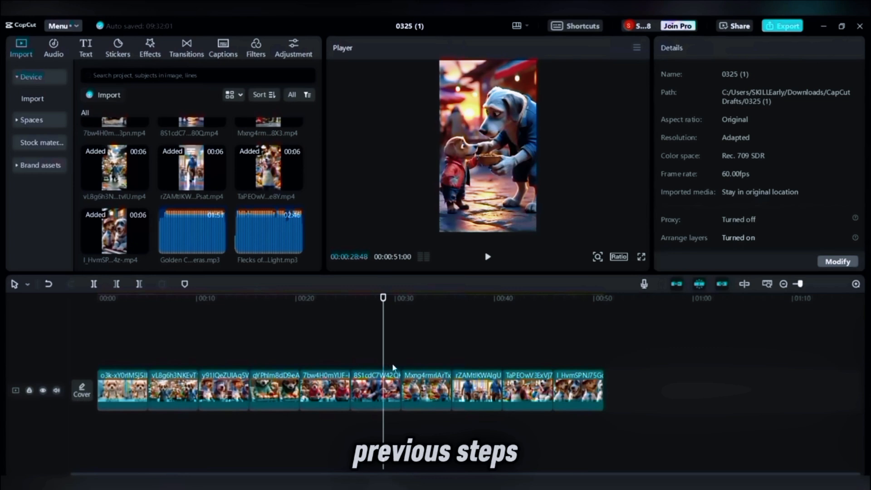
click(420, 362)
click(278, 369)
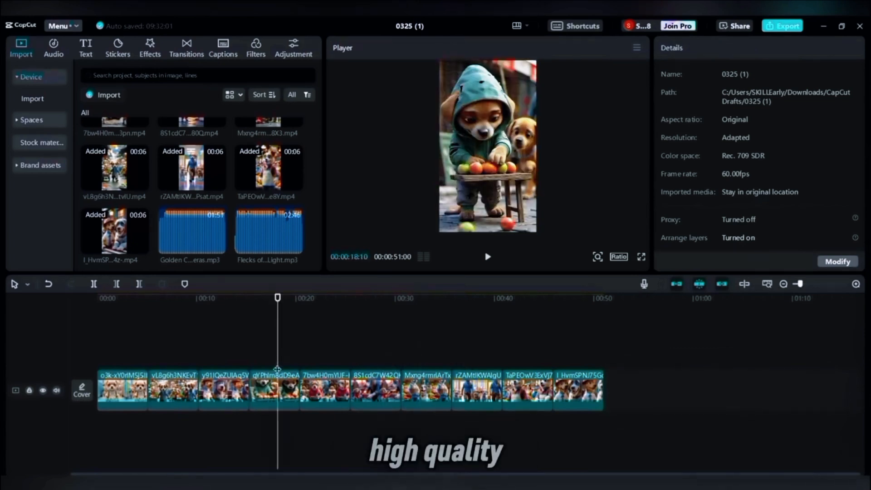
drag(272, 386, 227, 385)
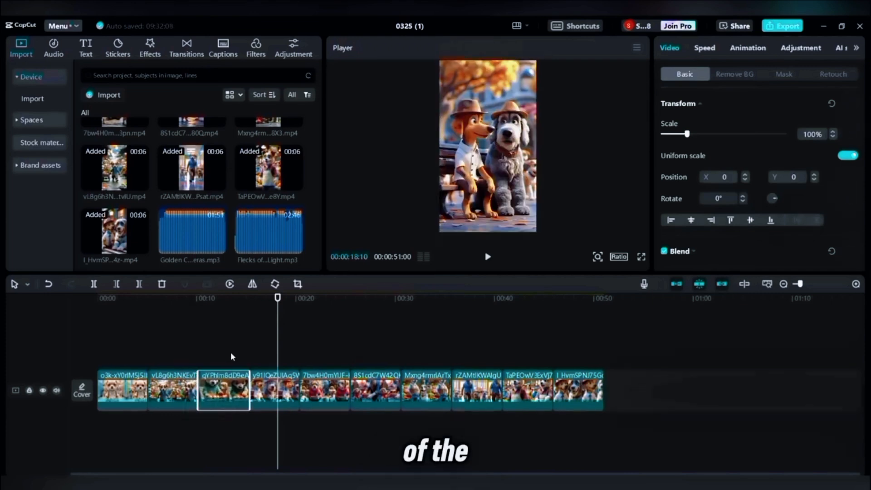
Move the 7bw4H0m clip ahead of the green-hooded puppy clip, into third place on the timeline.
click(234, 356)
drag(324, 387, 233, 384)
click(265, 364)
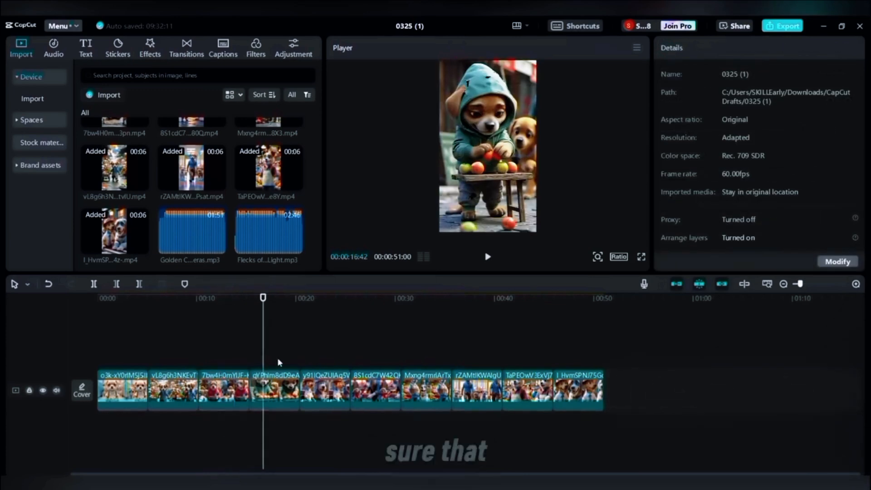
Move the clip of the old dog handing the puppy a meal to fifth place on the timeline and preview it.
click(280, 364)
drag(378, 387, 317, 387)
click(313, 345)
key(space)
key(space)
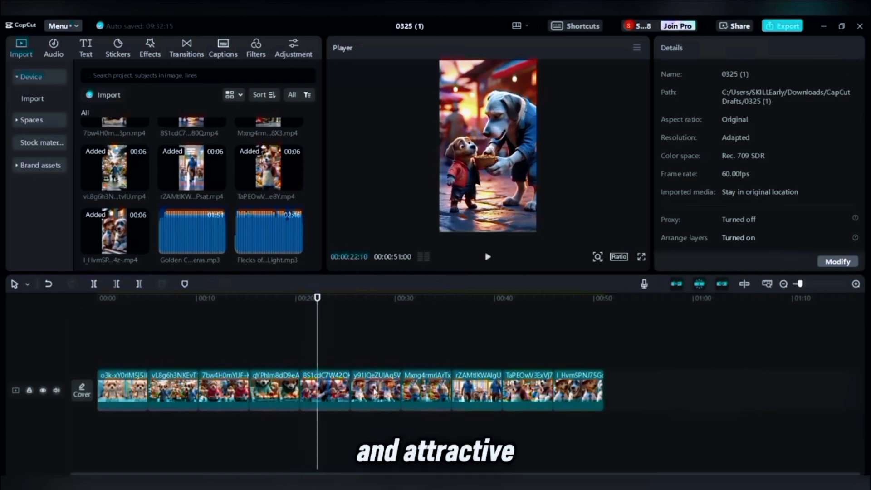
Move the sixth clip, with two hat-wearing dogs on a bench, to the end of the timeline and play on from the meal clip.
drag(398, 391, 596, 389)
key(space)
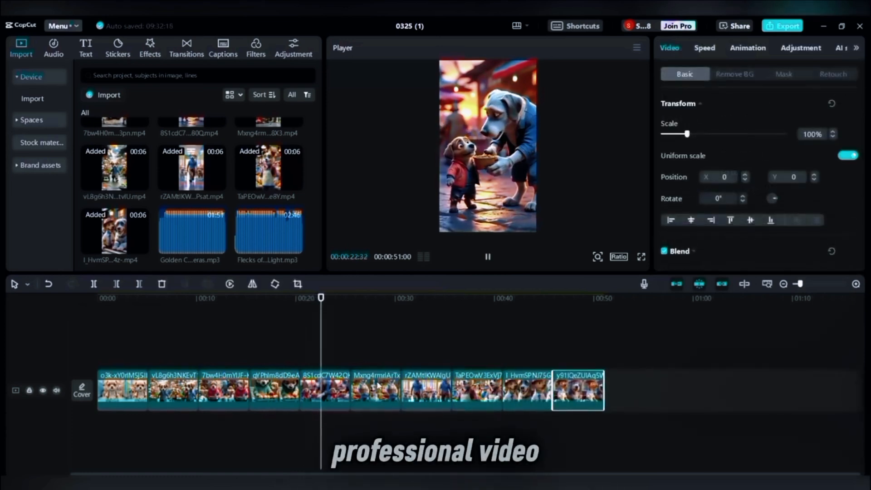
click(363, 359)
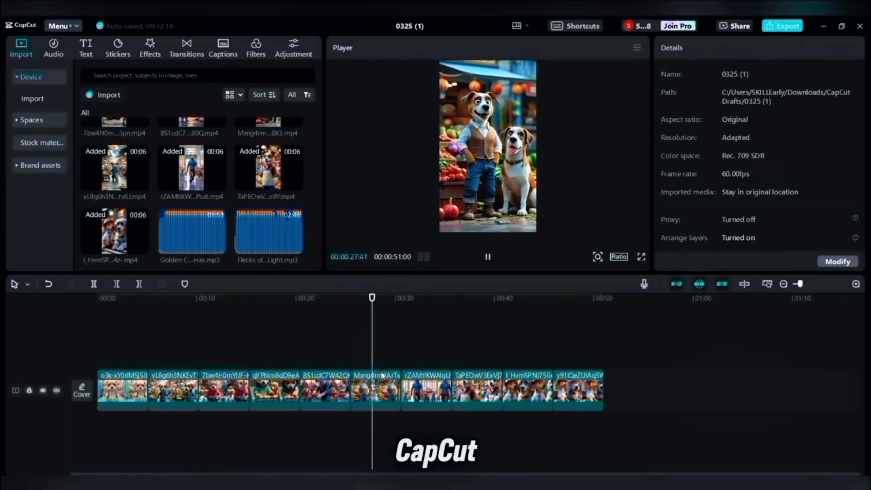
Find the clip of the aproned puppy at the fruit stall, move it to sixth place on the timeline and preview it.
key(space)
click(420, 361)
click(459, 373)
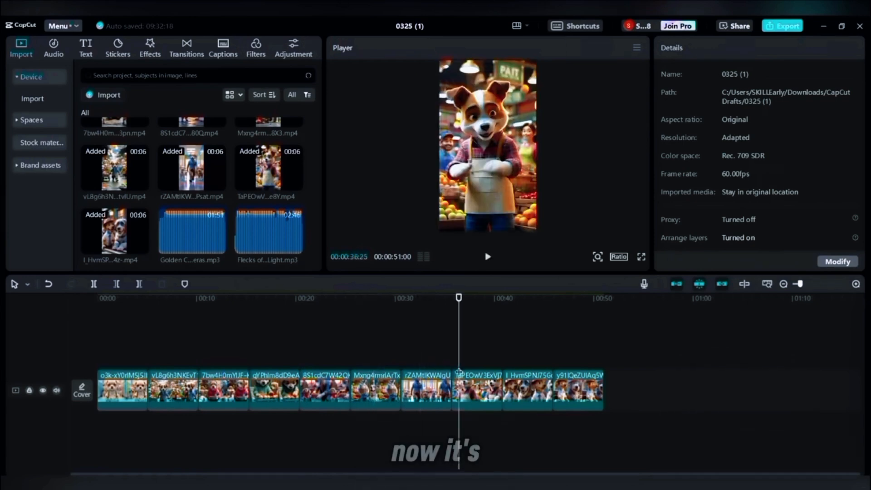
drag(468, 388, 371, 379)
click(361, 367)
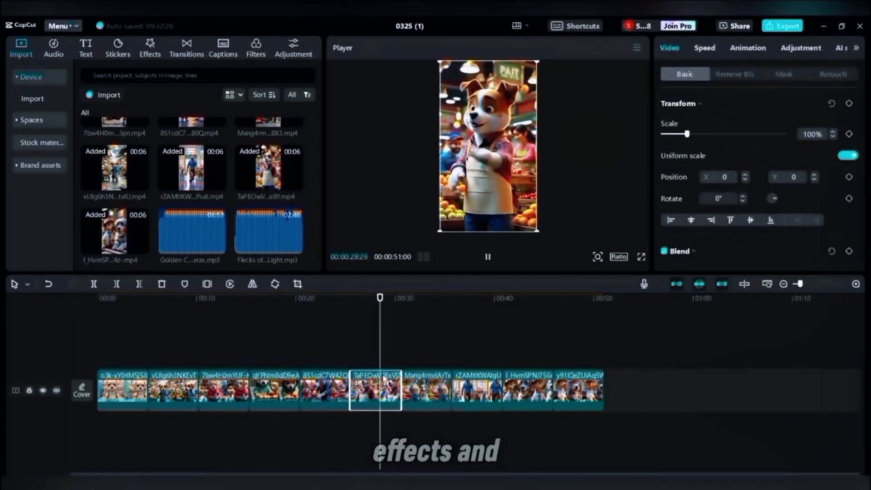
Preview the clips from seventh place to the end, plus the opening clip, to check the story order.
click(416, 369)
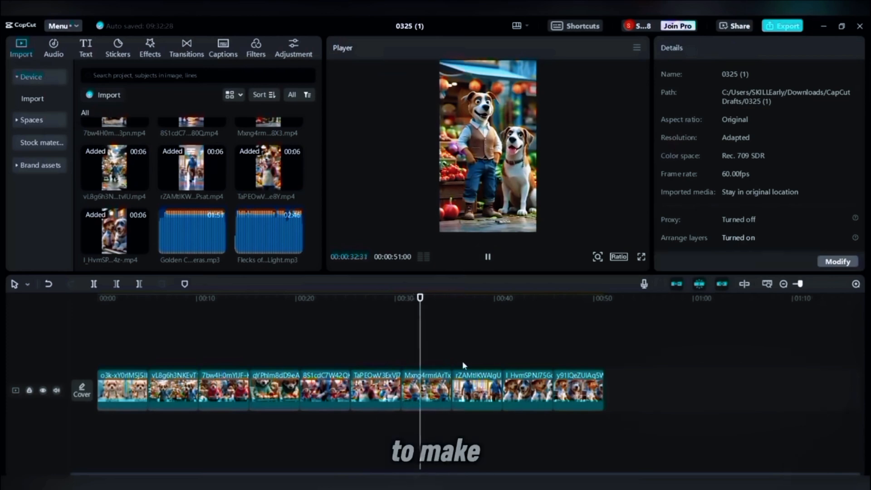
click(464, 365)
key(space)
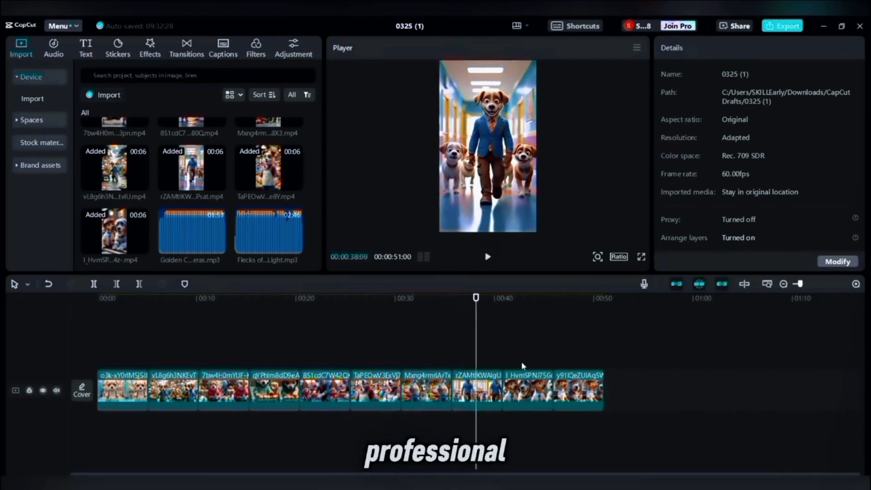
click(520, 366)
click(564, 367)
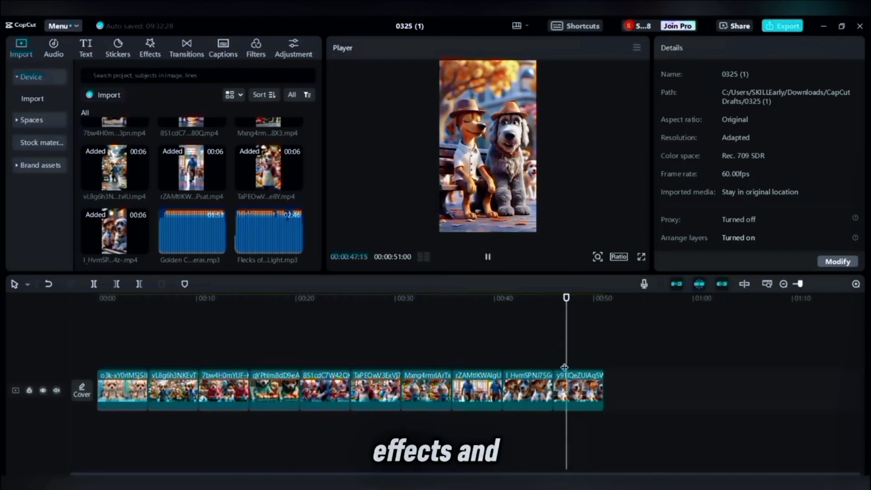
click(468, 361)
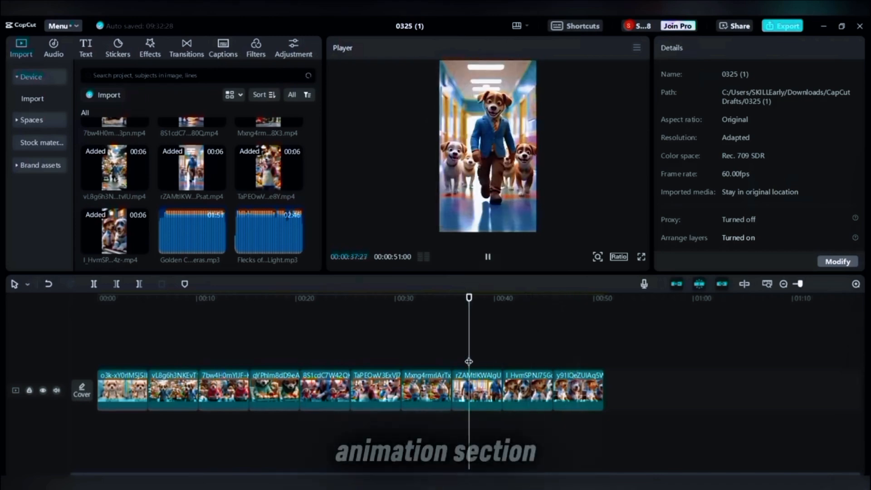
click(114, 346)
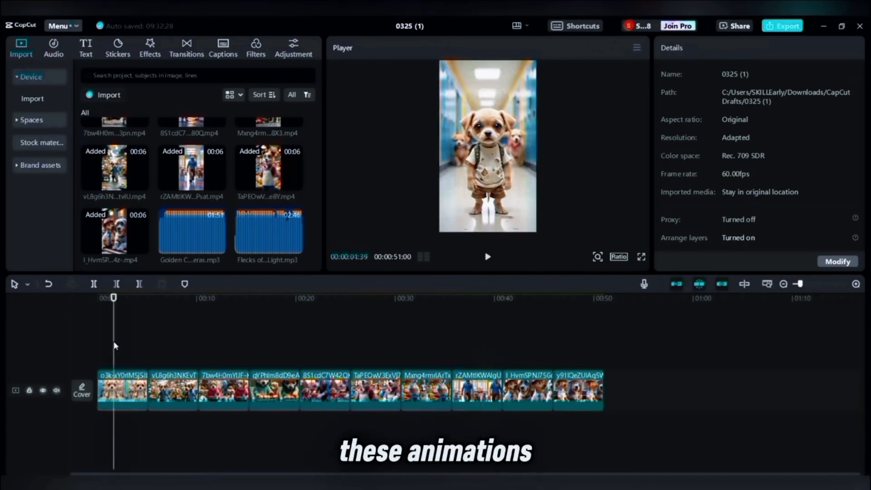
click(36, 349)
key(space)
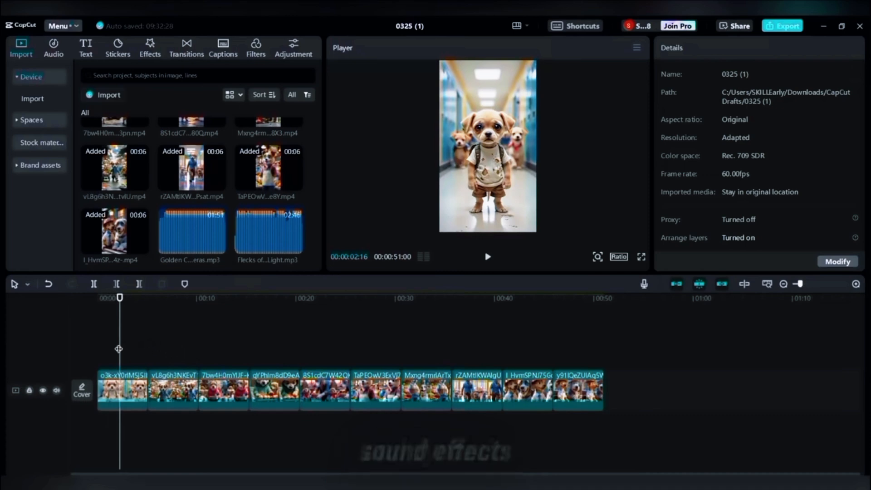
Add the Golden Cage music track beneath the clips from the timeline's start and listen to it with the video.
drag(118, 349, 71, 358)
scroll(342, 383, up, 1)
scroll(342, 383, up, 1)
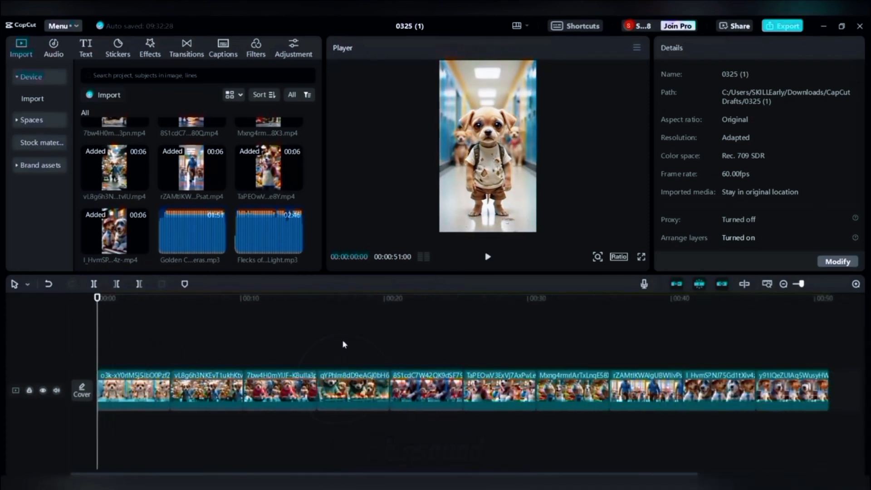
drag(183, 237, 228, 411)
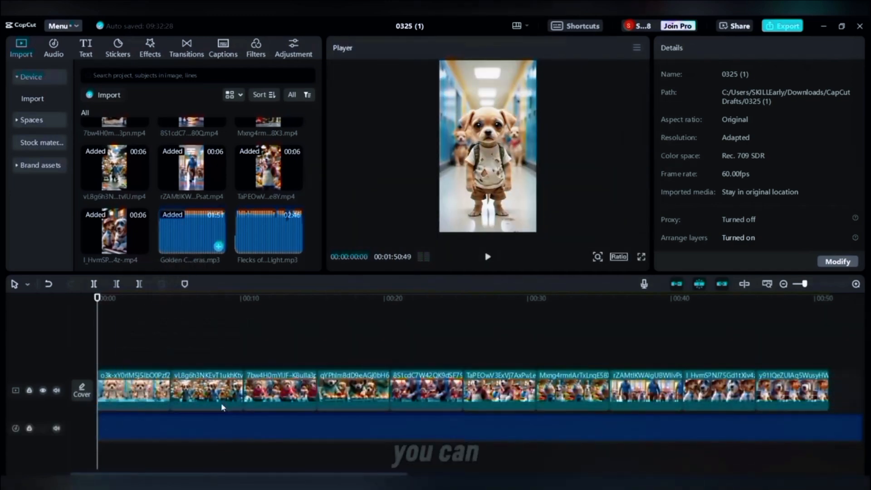
click(129, 451)
key(space)
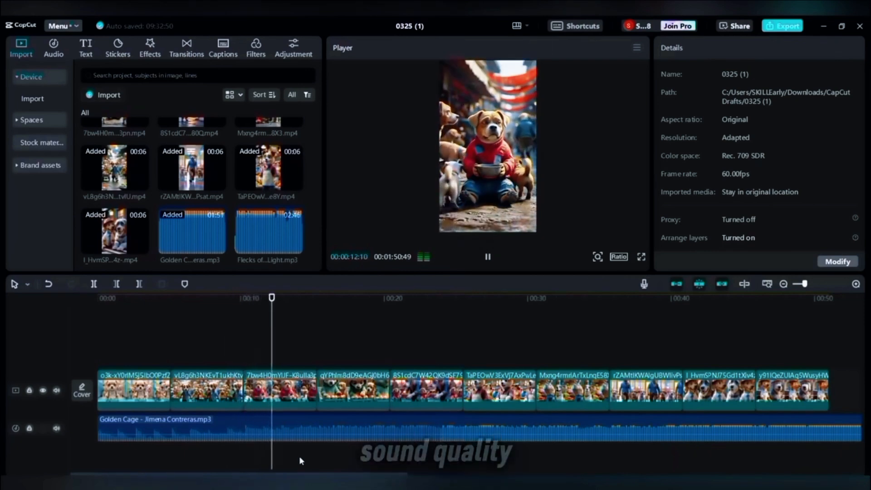
click(171, 456)
key(space)
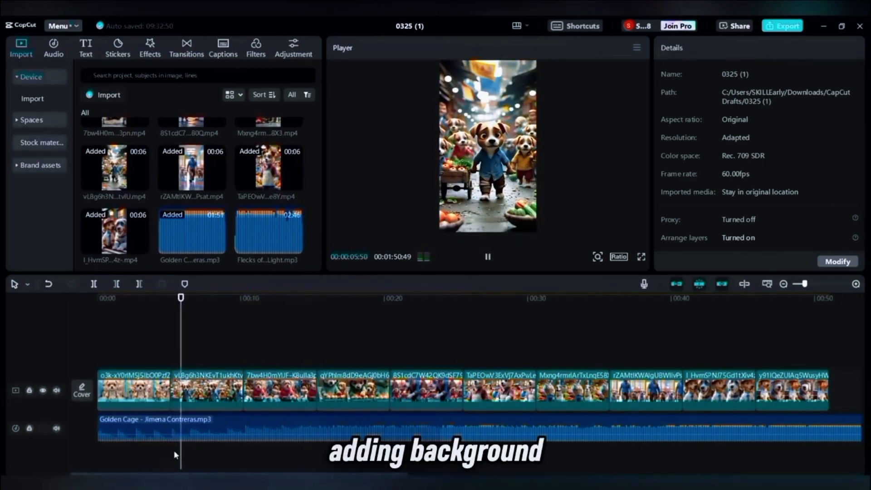
key(space)
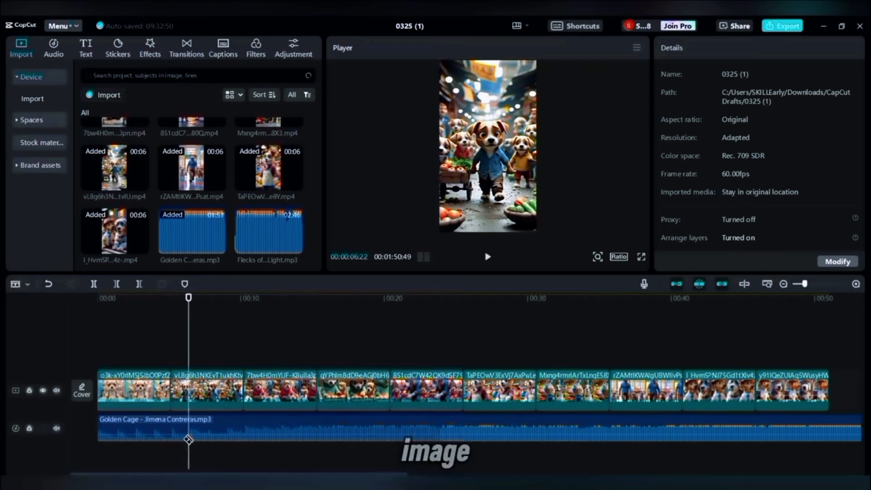
Try the Flecks of Light track as a second music layer from the timeline's start and delete it again.
click(188, 440)
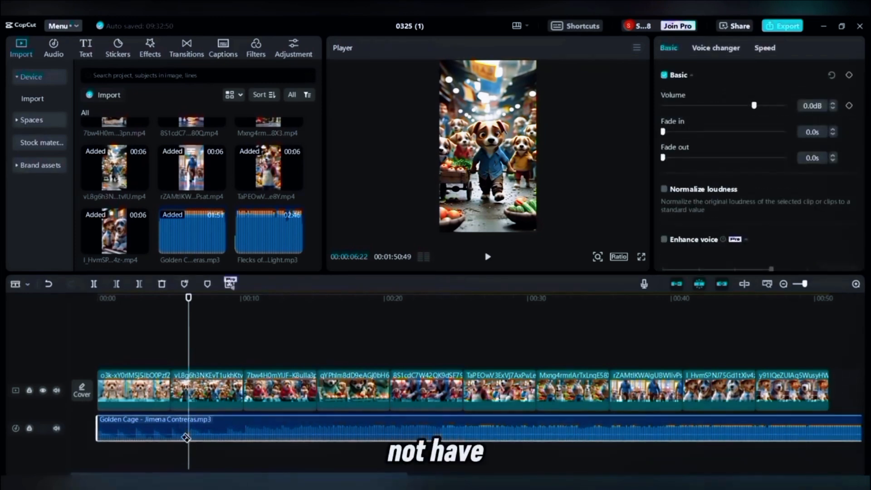
click(265, 232)
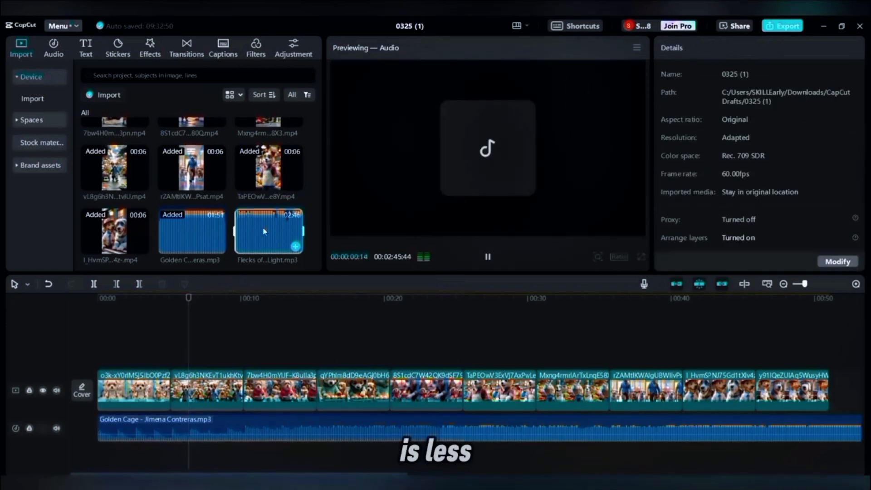
drag(265, 231, 102, 442)
click(152, 435)
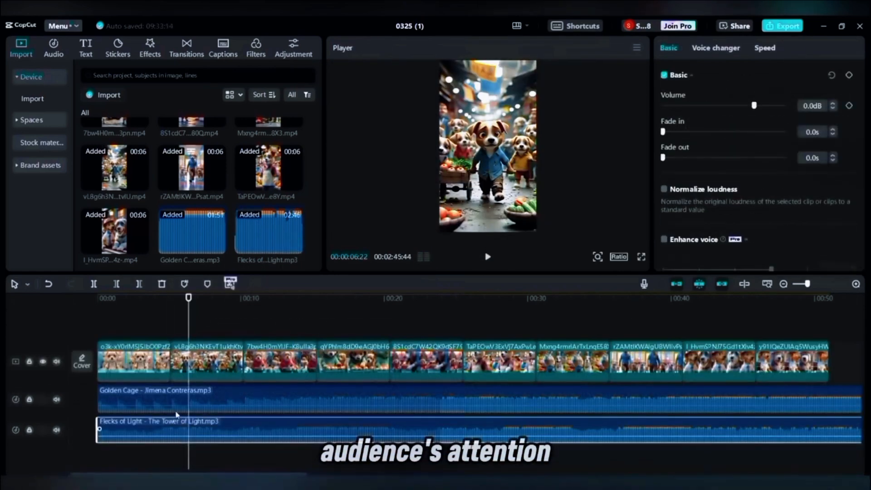
click(156, 324)
drag(157, 324, 4, 344)
key(space)
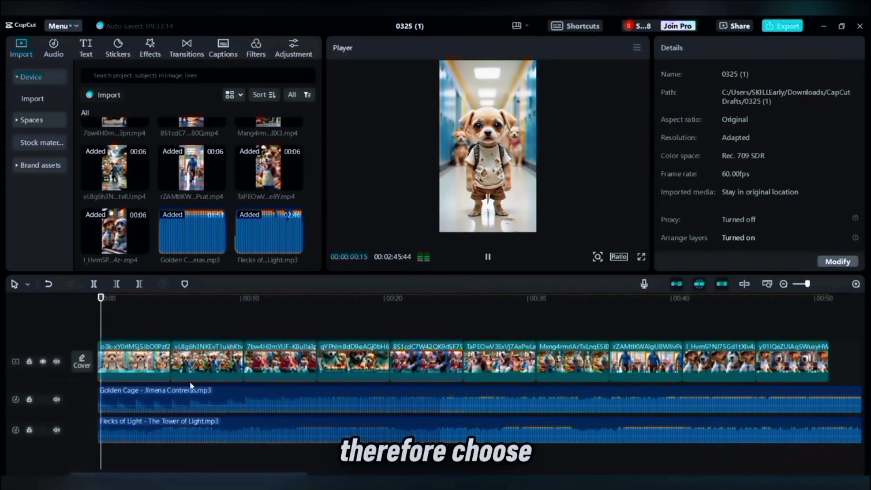
click(162, 430)
key(Delete)
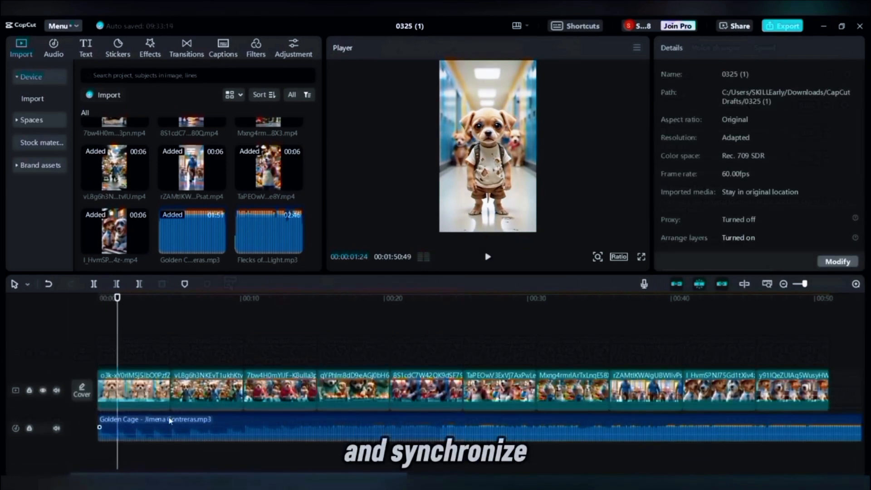
Play the video with its music and split the Golden Cage track at the start of the third clip, about 10 seconds in.
key(space)
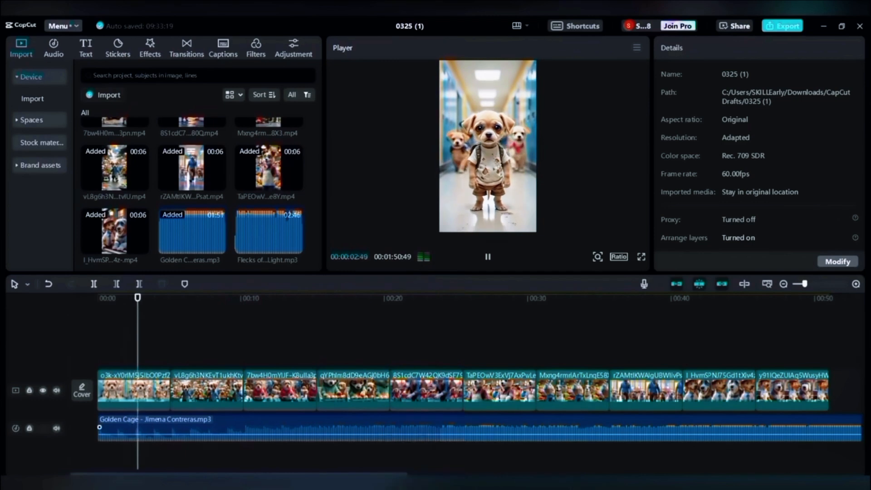
key(space)
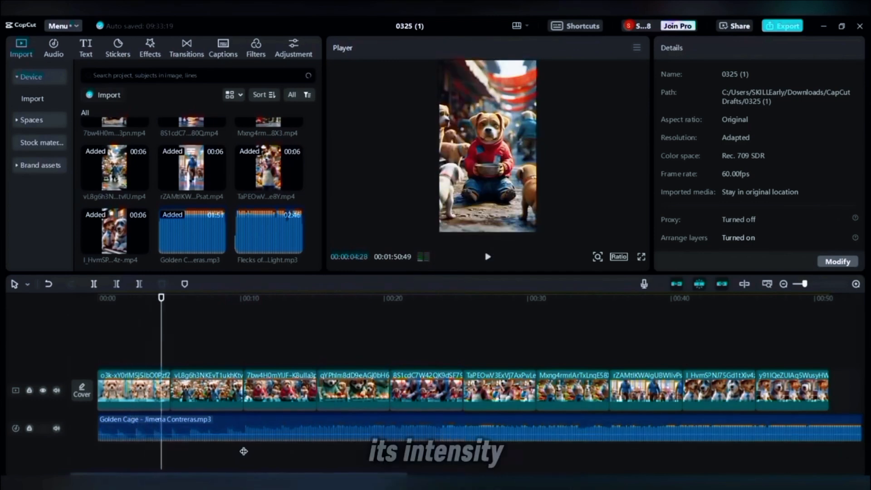
click(241, 438)
key(a)
Set the volume of the first Golden Cage segment to 5.6 dB, playing across the split to compare loudness.
click(217, 429)
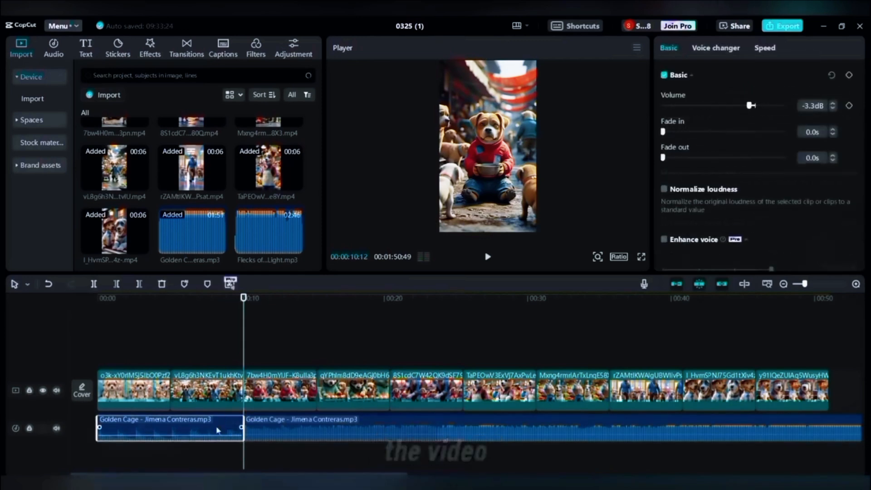
click(204, 344)
click(98, 345)
click(142, 425)
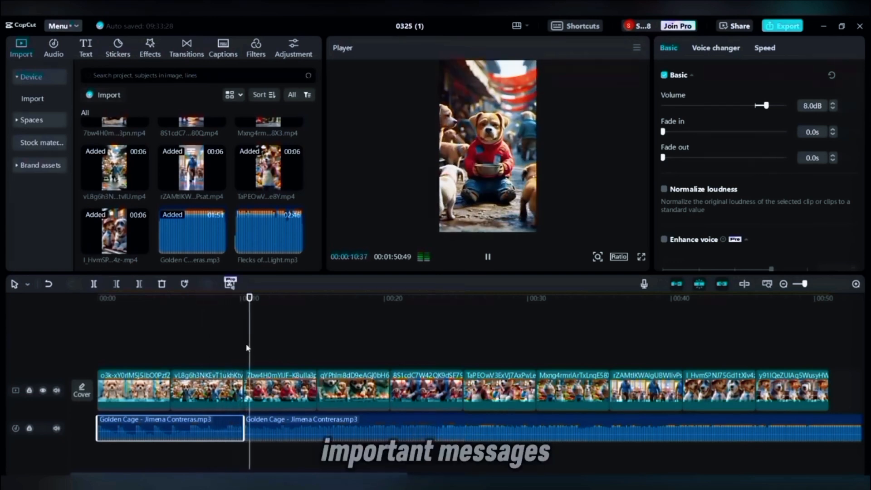
key(space)
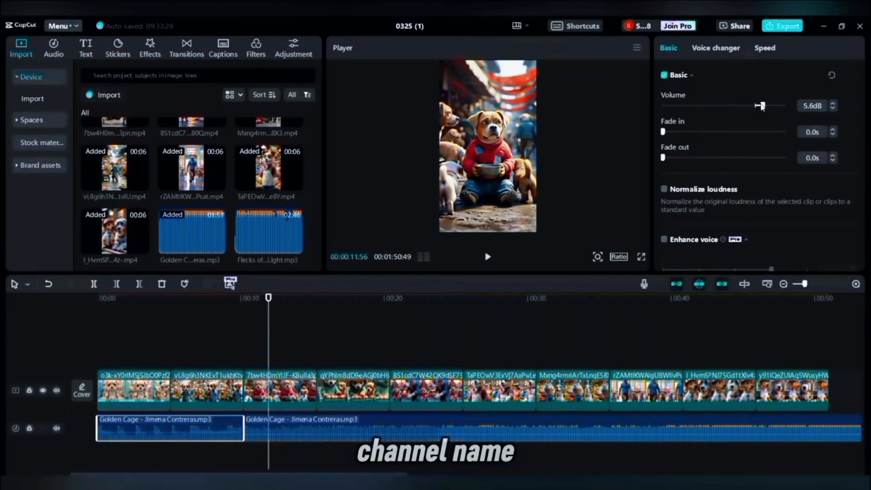
click(209, 336)
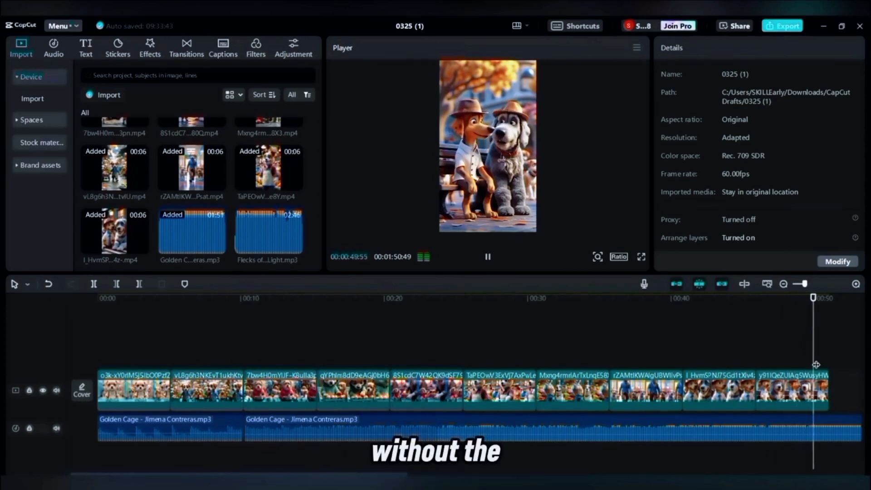
Cut the music at the end of the last clip, at 51 seconds, delete the excess and play the video from the start.
key(space)
drag(822, 370, 830, 370)
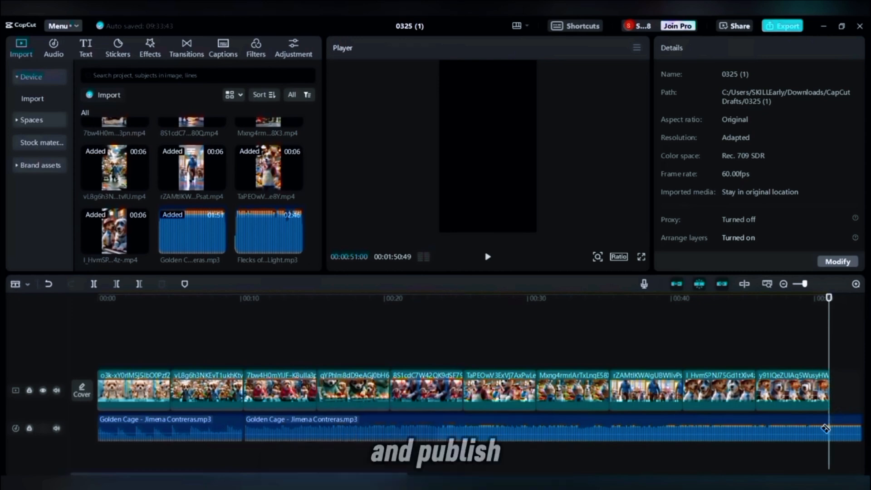
key(ctrl+b)
click(842, 429)
key(Delete)
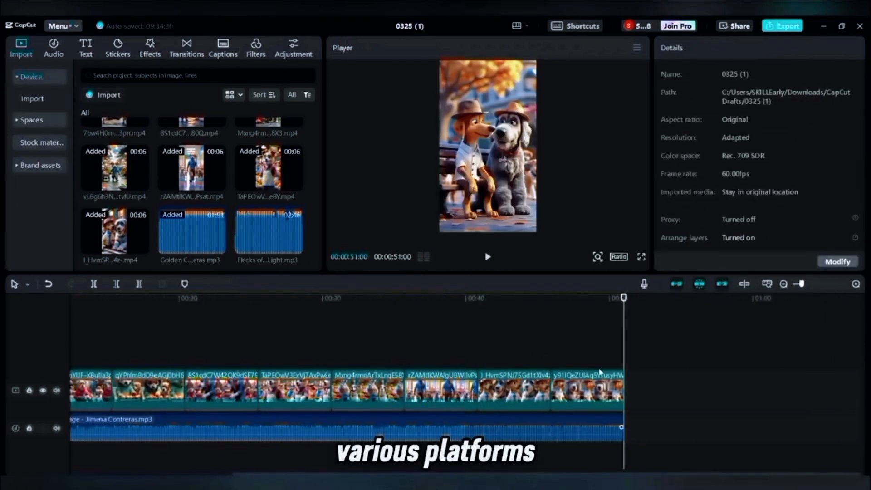
key(Home)
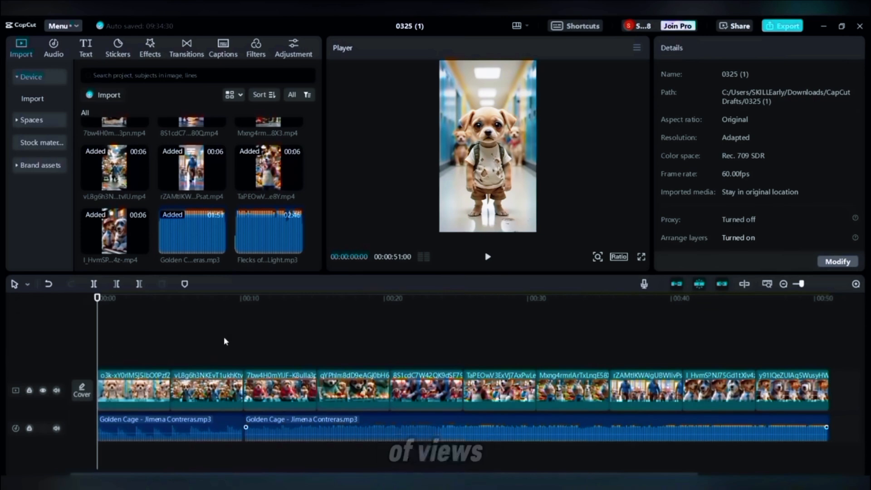
key(space)
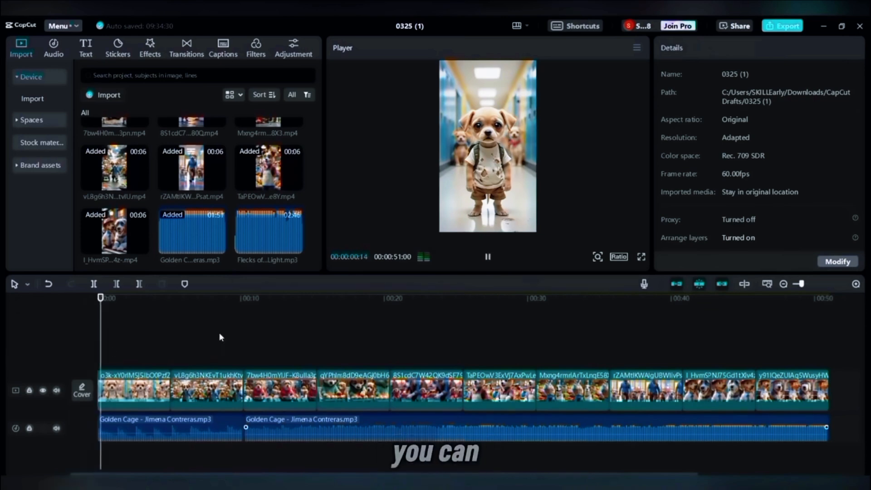
Add a Black Fade transition between the first and second clips and set its duration to 1.2 s.
click(156, 58)
key(space)
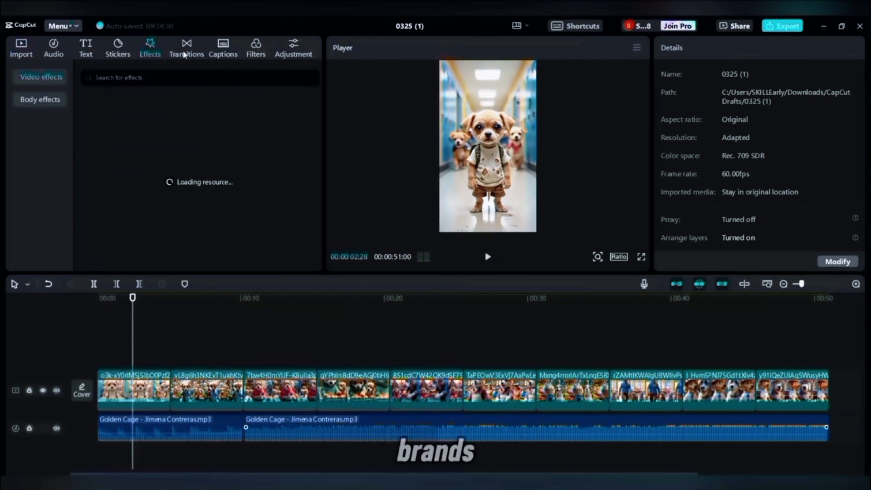
click(184, 55)
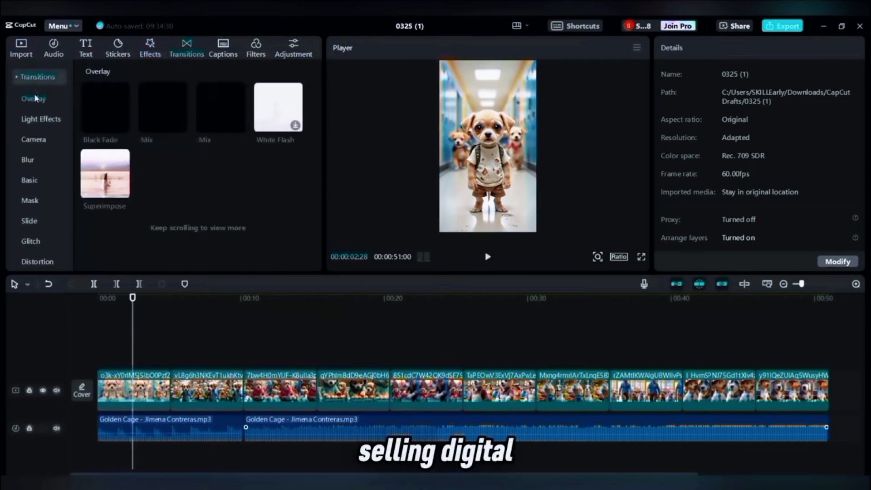
click(108, 97)
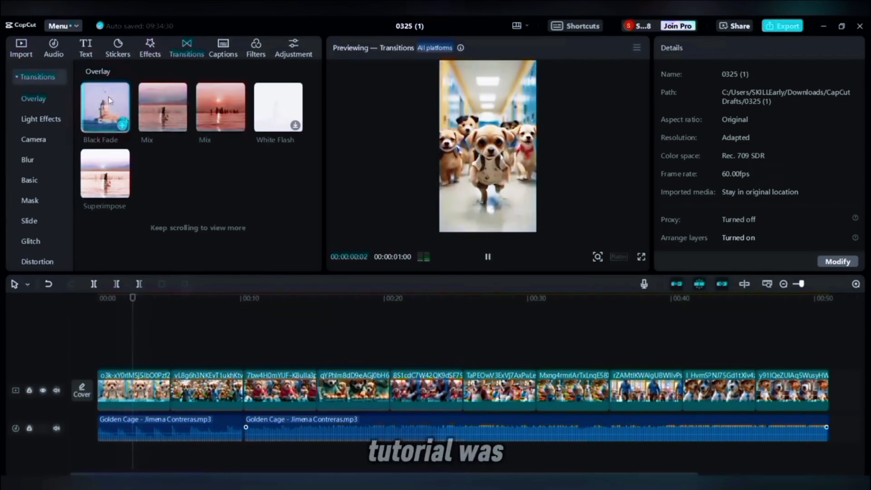
drag(108, 97, 172, 389)
click(717, 127)
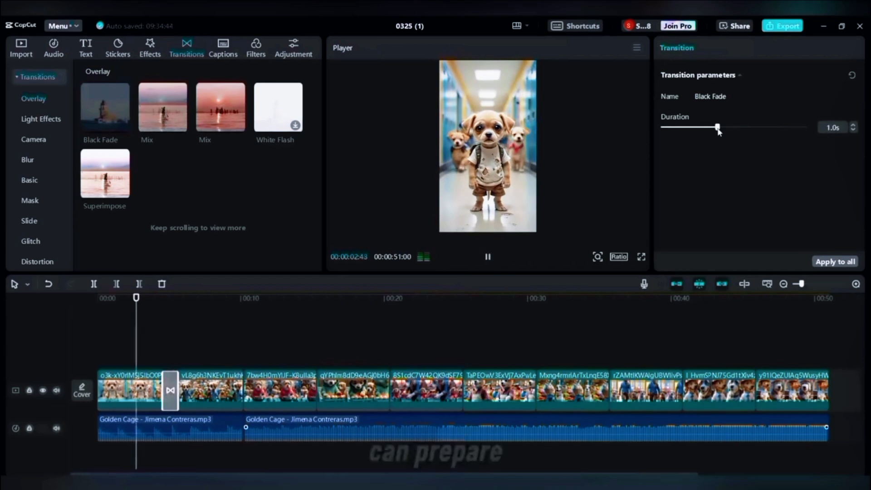
click(728, 127)
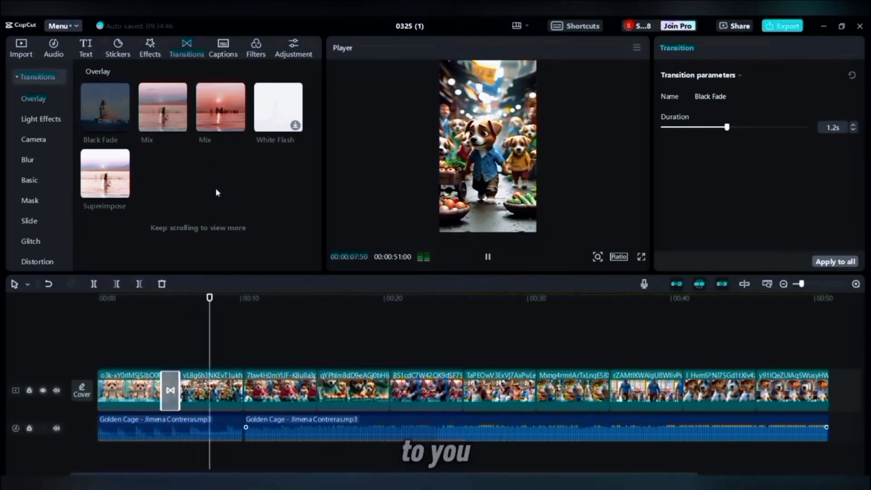
Add Black Fade transitions between the second and third clips (1.0 s) and the third and fourth clips (0.9 s), playing across the joins.
key(space)
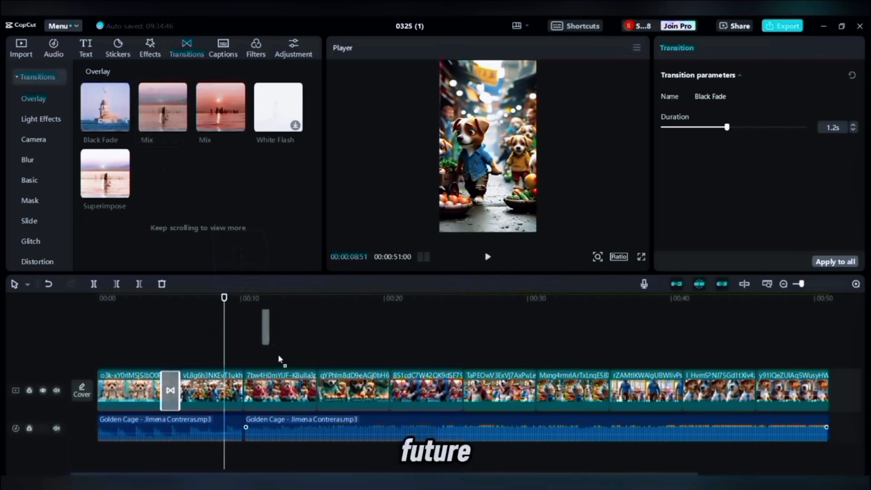
drag(279, 359, 243, 390)
click(717, 128)
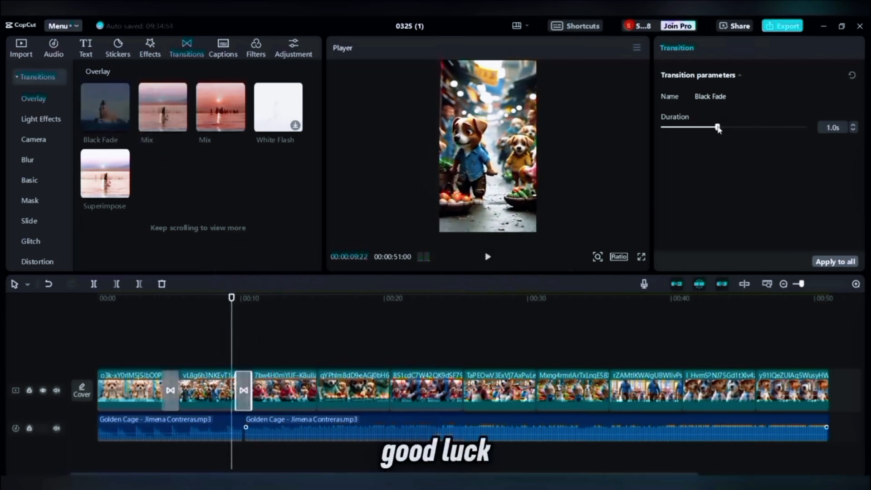
key(space)
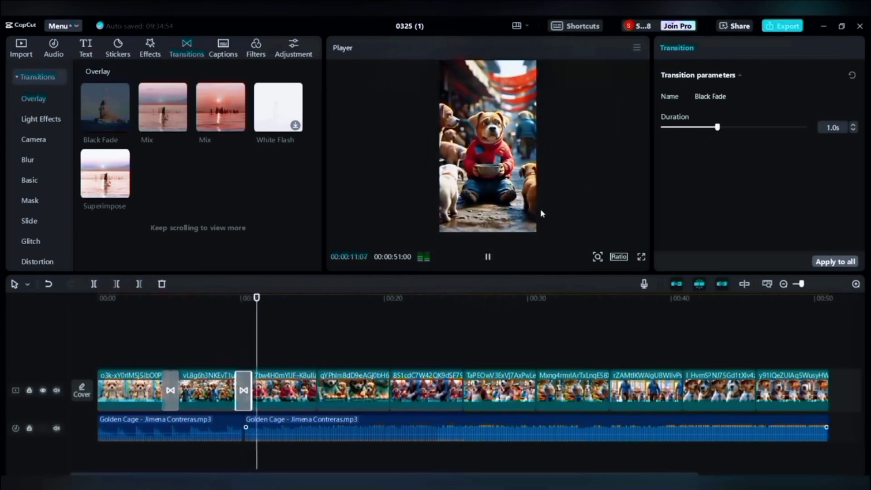
drag(114, 114, 316, 390)
click(717, 127)
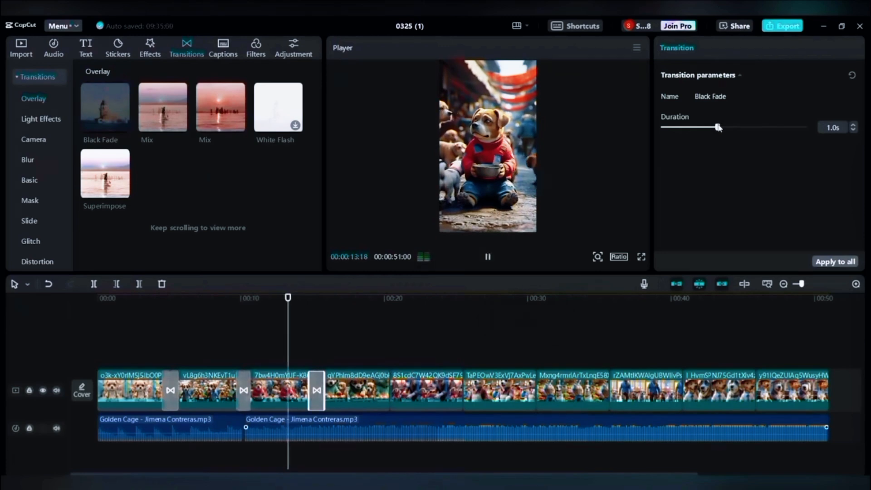
drag(718, 127, 707, 128)
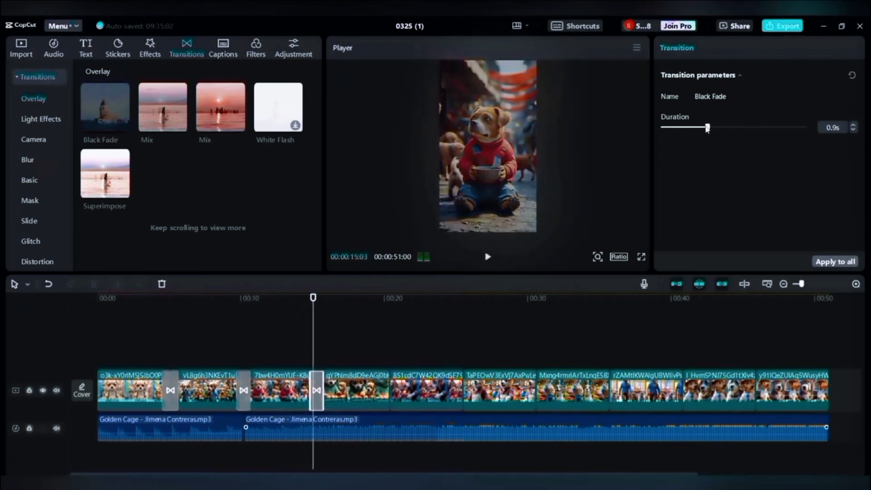
key(space)
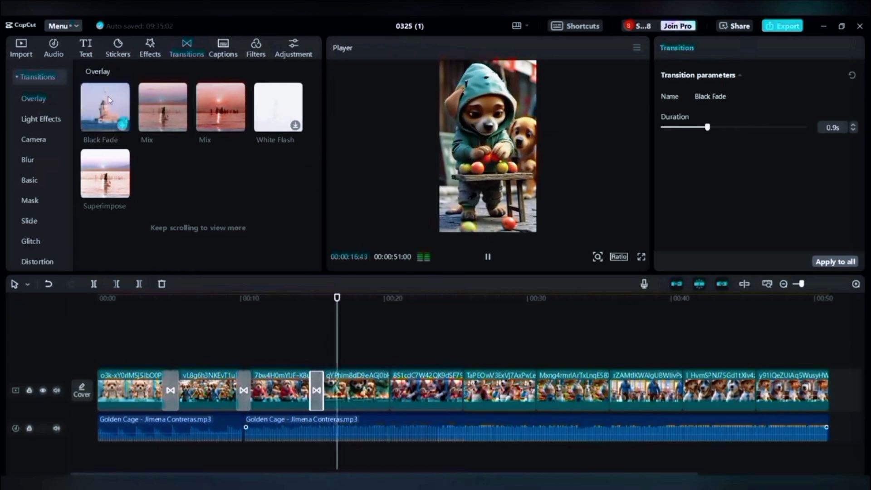
Add Black Fade transitions between the fourth and fifth clips, lasting 1.0 s, and between the fifth and sixth clips, lasting 0.9 s.
drag(109, 99, 405, 364)
click(715, 128)
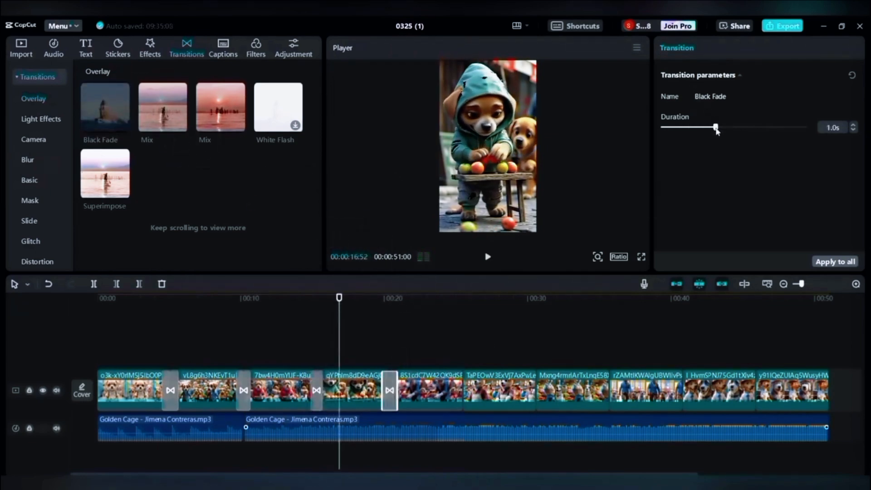
key(space)
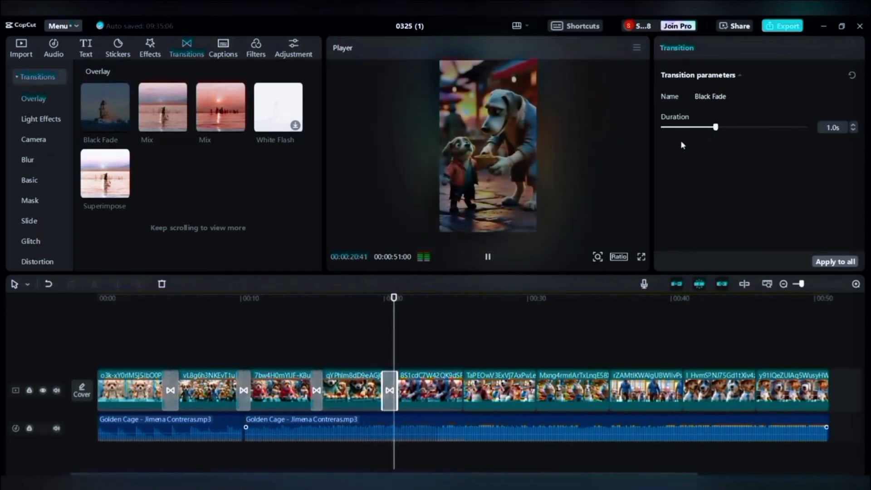
mouse_move(102, 107)
drag(102, 106, 462, 390)
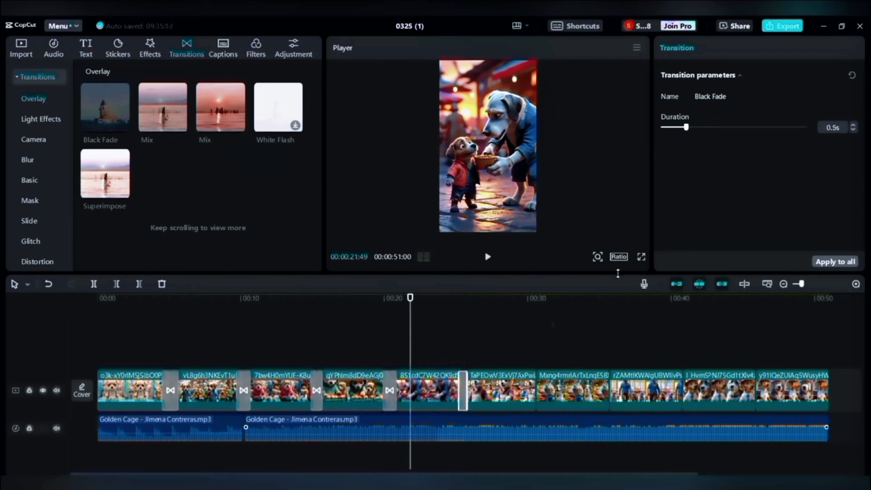
click(712, 128)
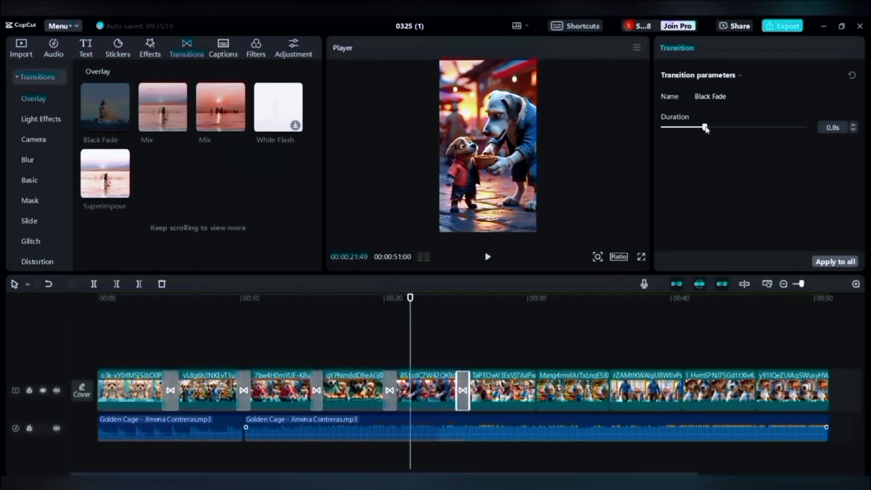
Add Black Fade transitions between the sixth and seventh clips (0.9 s) and the seventh and eighth clips (0.8 s), playing across the last join.
drag(115, 127, 463, 340)
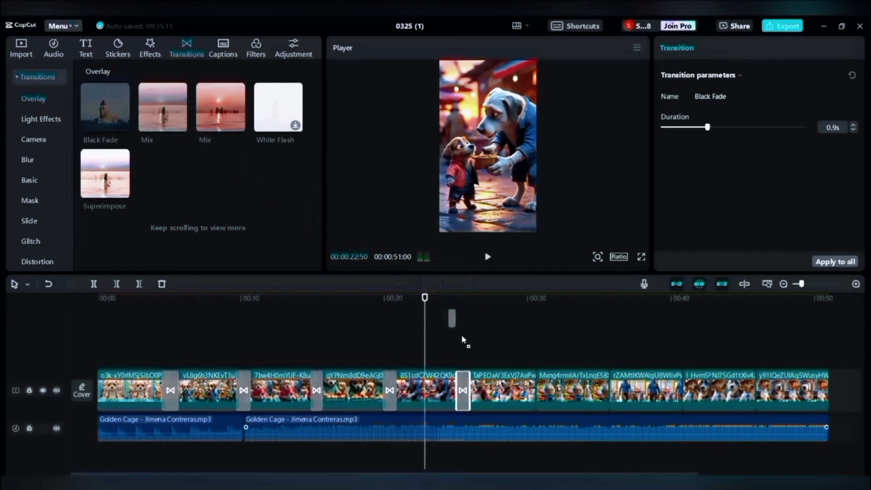
drag(534, 389, 536, 390)
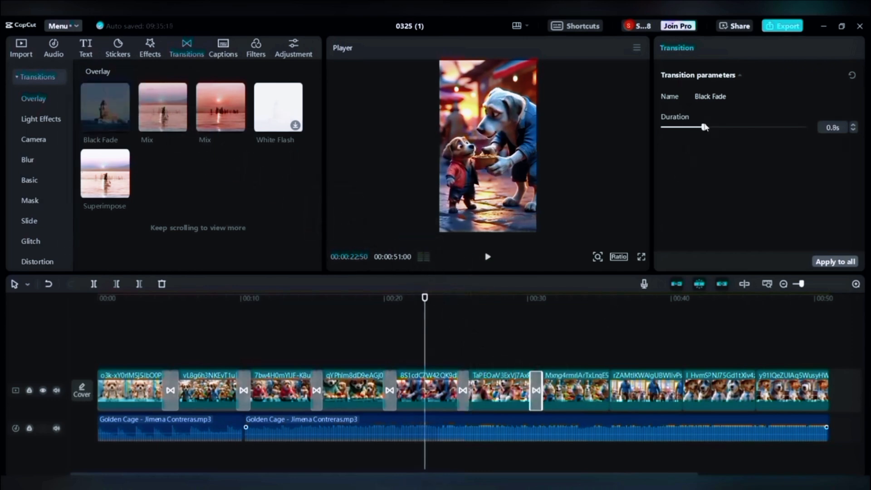
drag(704, 127, 707, 128)
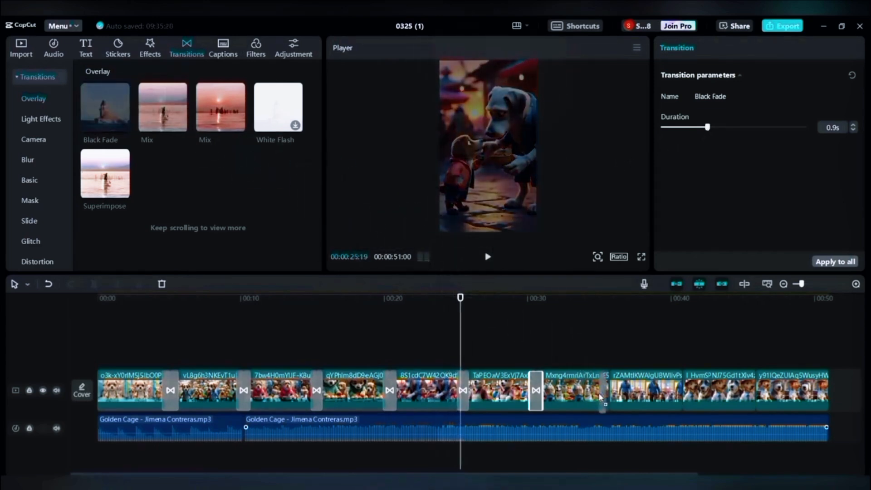
drag(600, 397, 606, 393)
click(703, 127)
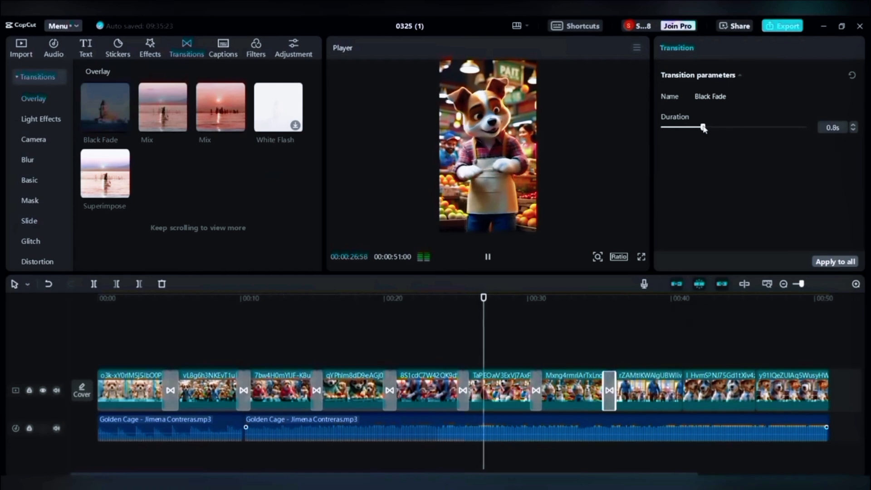
mouse_move(703, 128)
mouse_down()
mouse_move(803, 127)
mouse_move(687, 135)
mouse_move(704, 131)
mouse_up()
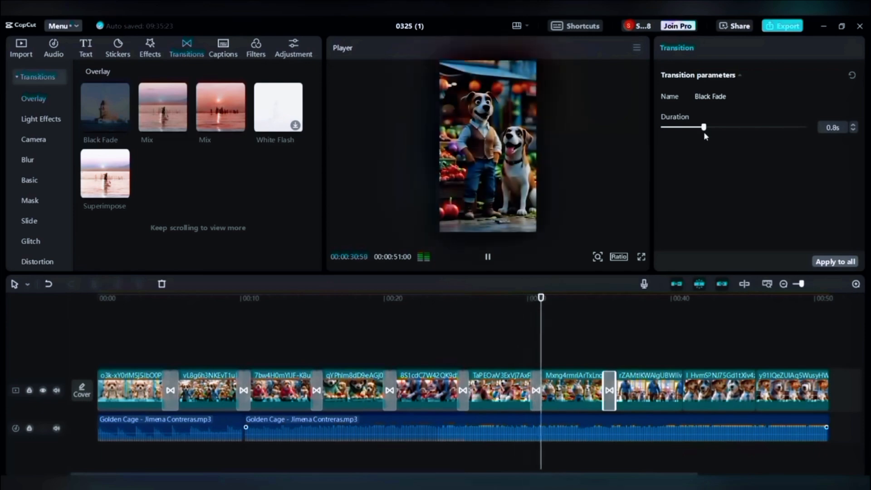
click(601, 348)
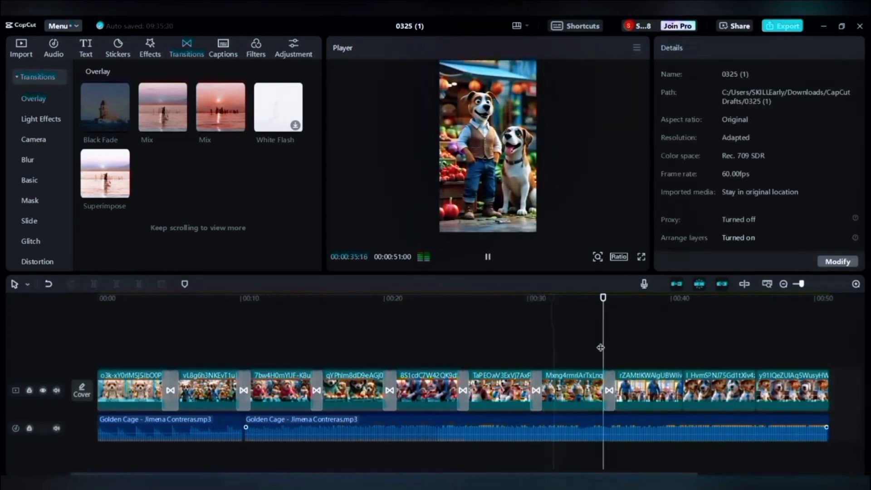
key(space)
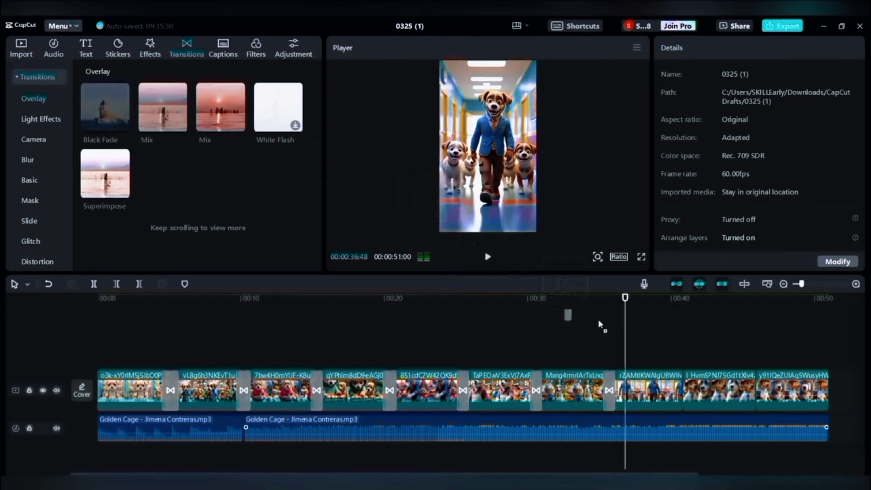
Add Black Fade transitions between the eighth and ninth clips (0.9 s) and between the ninth and tenth clips (0.7 s).
drag(679, 389, 681, 390)
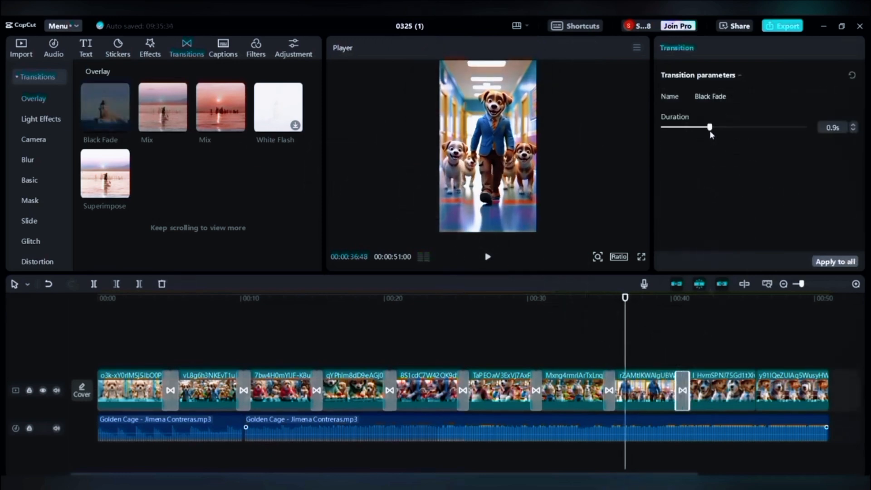
key(space)
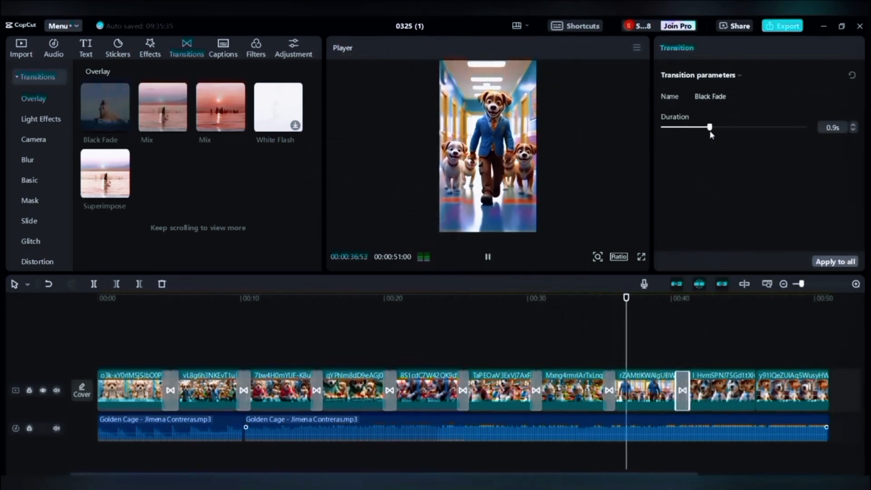
click(662, 350)
drag(105, 107, 488, 245)
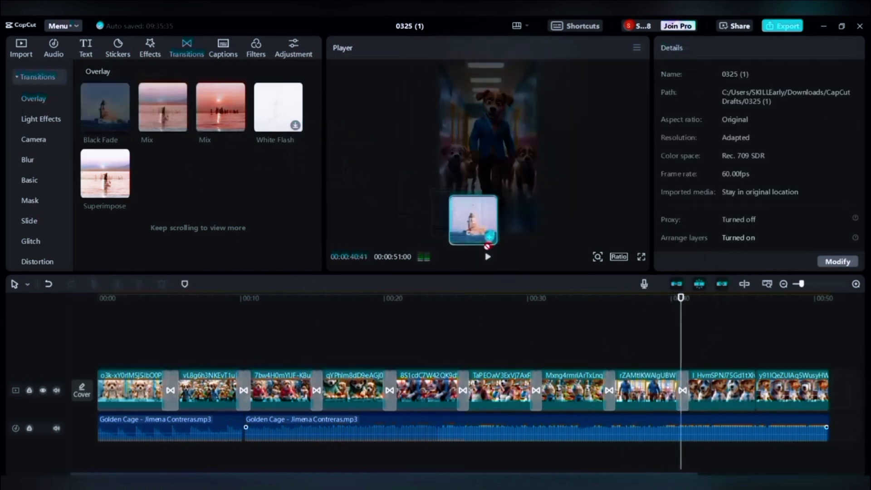
drag(754, 388, 755, 389)
key(space)
mouse_move(686, 127)
mouse_down()
mouse_move(739, 127)
mouse_move(698, 132)
mouse_up()
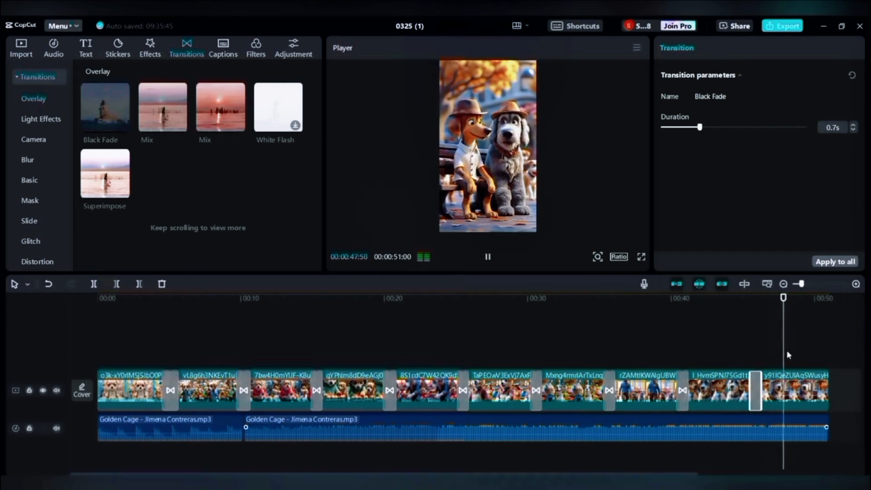
Play the video from the start and replay the first join to review the transitions with the music.
drag(794, 352, 6, 371)
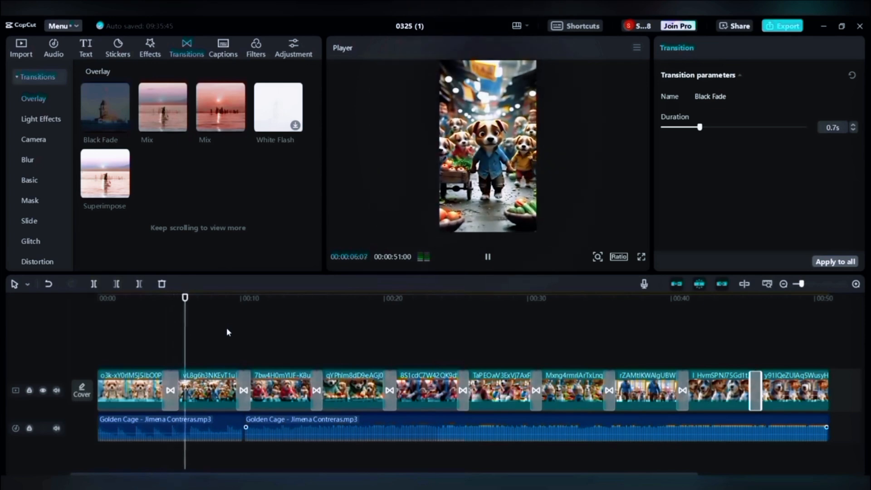
key(space)
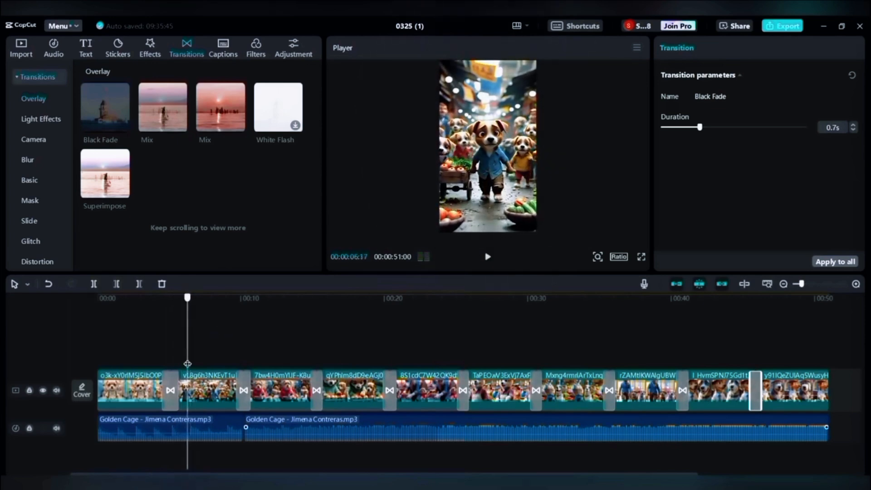
drag(188, 363, 179, 366)
key(space)
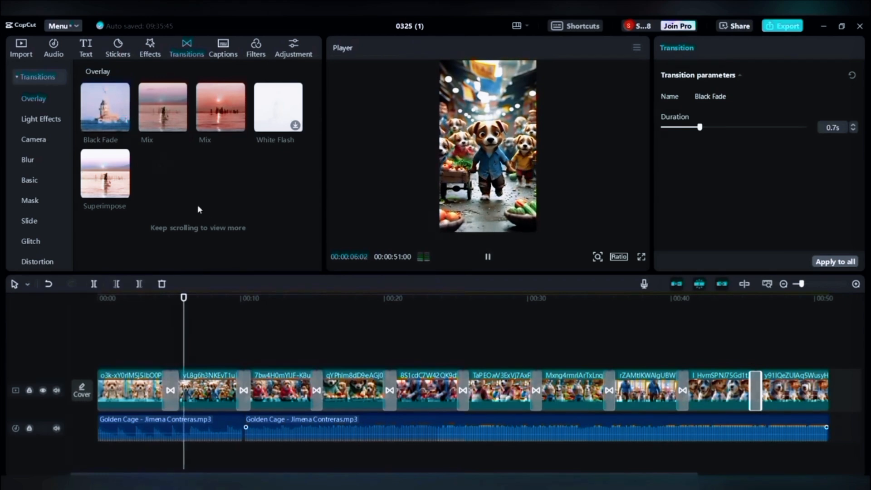
Browse the favorite video effects, previewing ones such as Slow Zoom, Low Exposure and Hazy on the video.
click(22, 50)
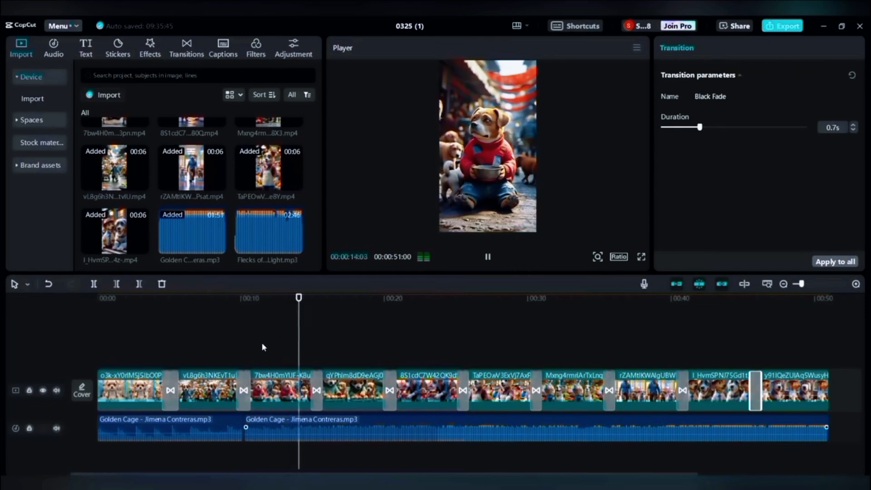
click(154, 52)
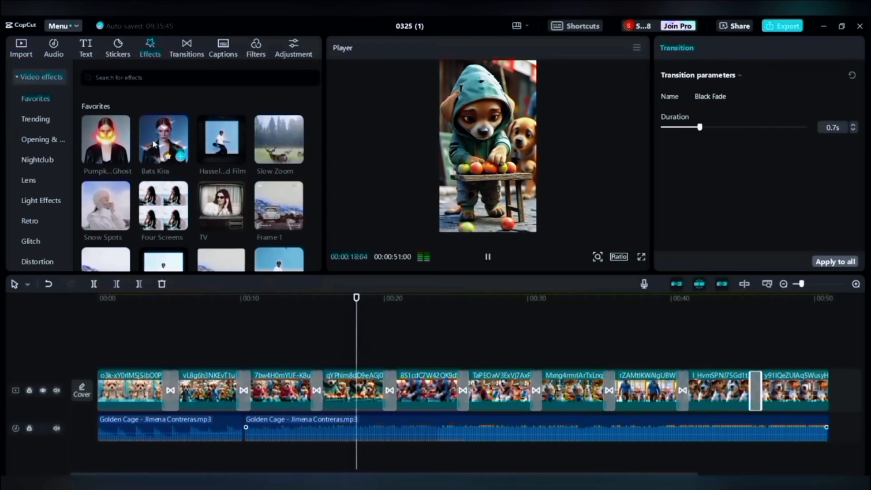
scroll(235, 136, down, 2)
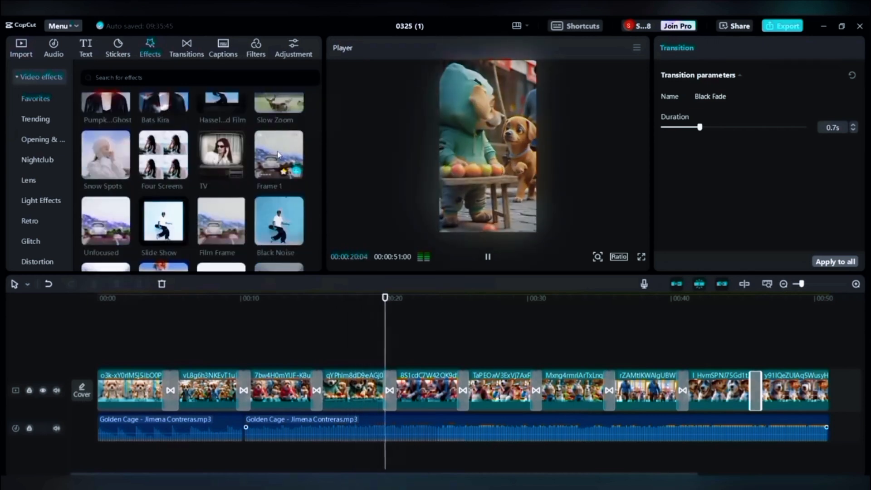
scroll(167, 150, up, 2)
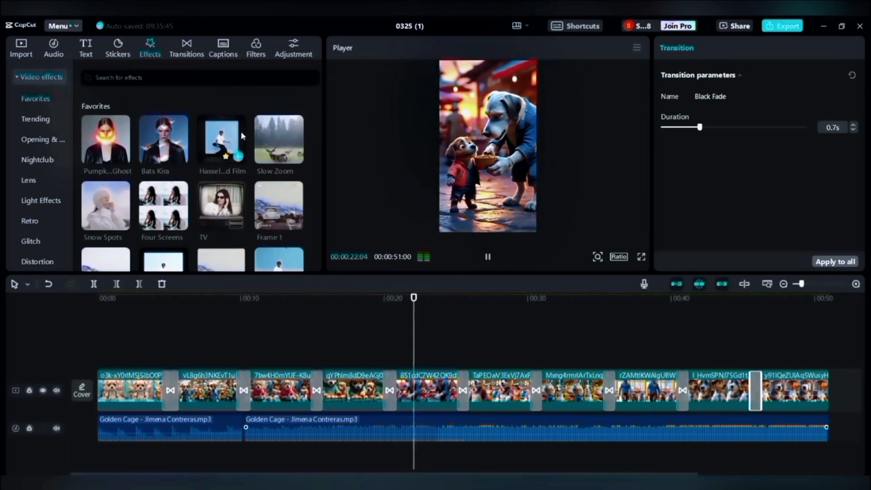
click(222, 138)
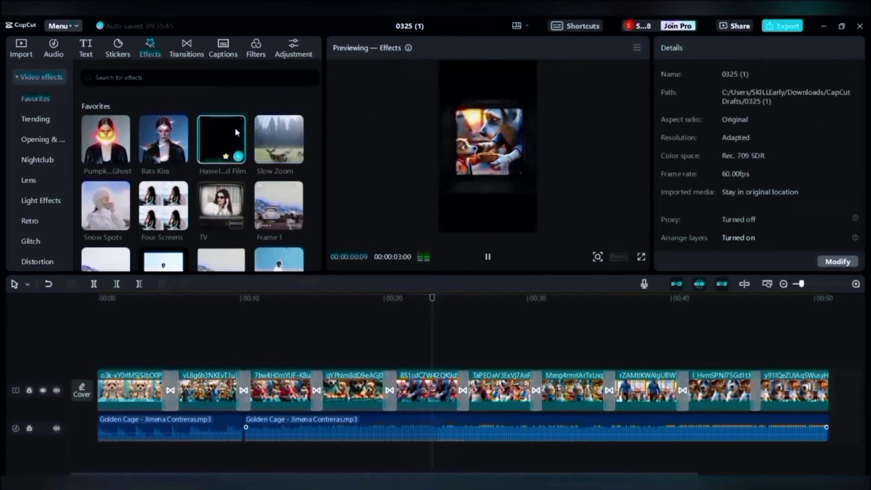
click(282, 134)
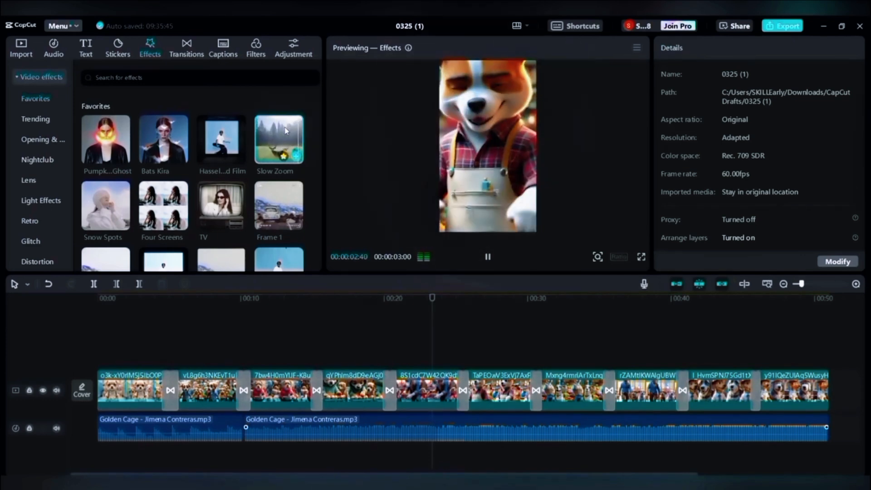
scroll(220, 152, down, 3)
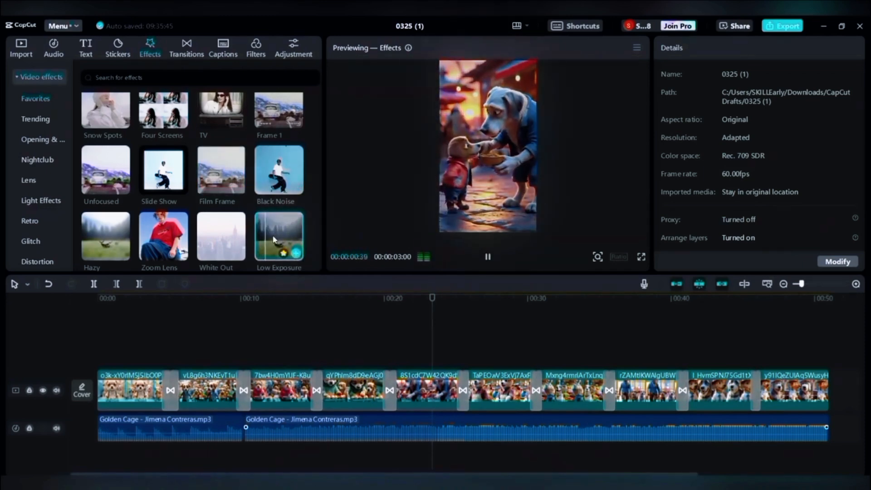
scroll(145, 227, down, 2)
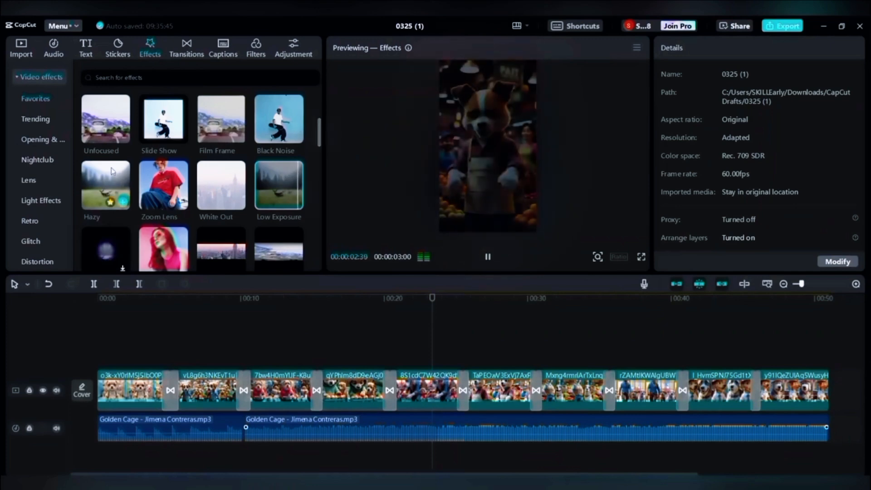
scroll(112, 170, down, 4)
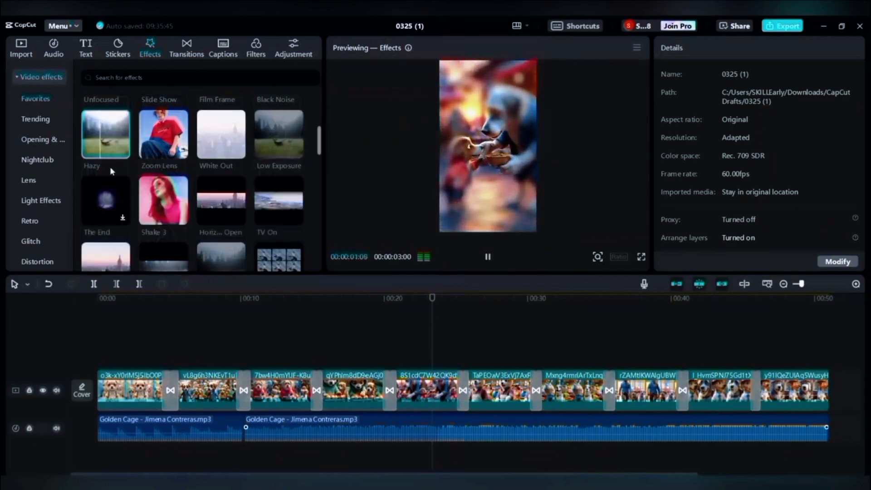
scroll(160, 192, down, 3)
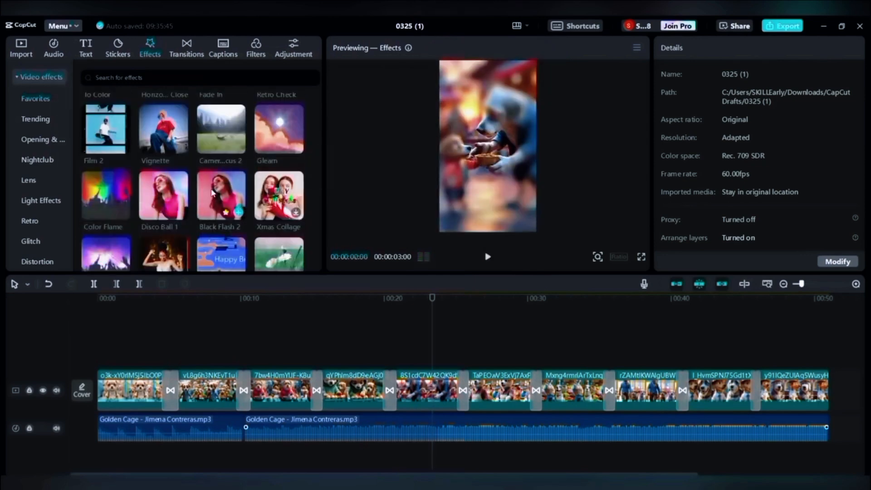
scroll(222, 159, down, 2)
scroll(222, 160, down, 6)
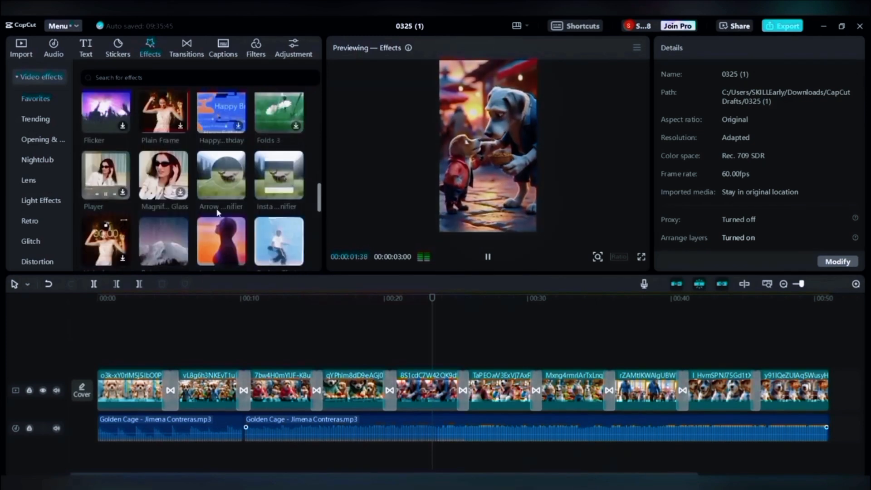
Apply the Camera Shake effect across the whole video and set its speed to 3.
scroll(190, 209, down, 3)
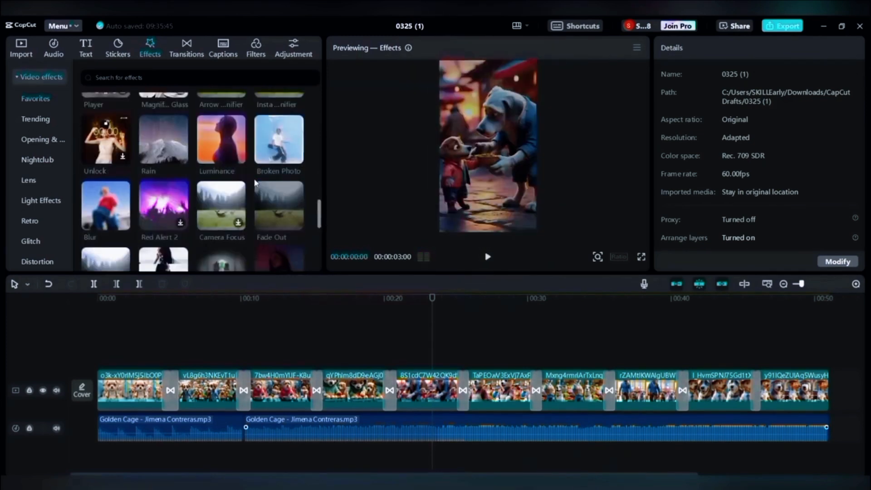
scroll(159, 222, down, 5)
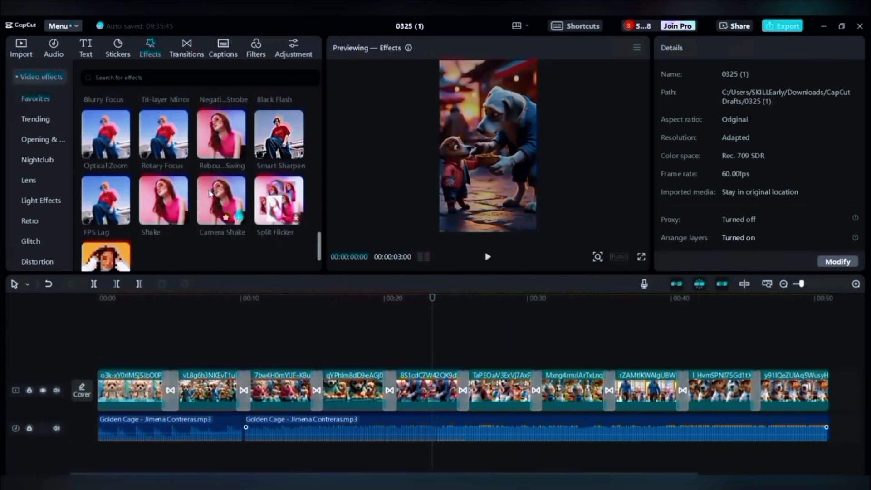
click(221, 197)
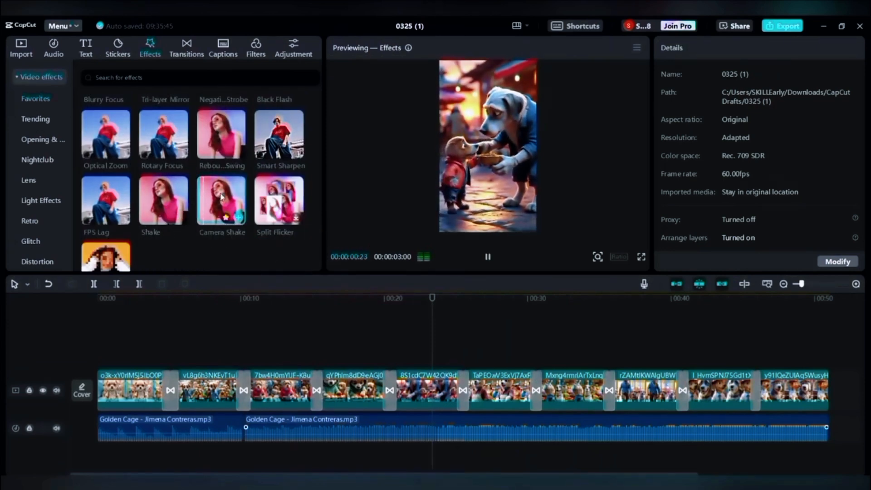
drag(221, 196, 829, 360)
drag(702, 151, 670, 152)
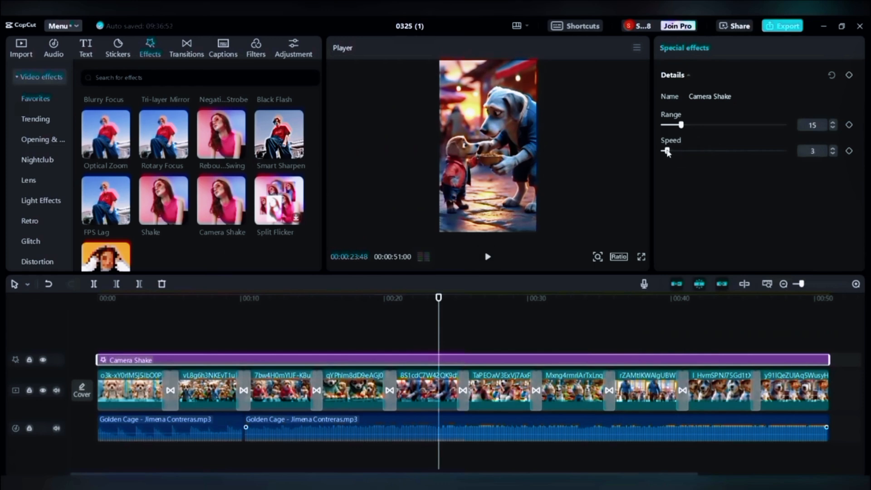
Set the Camera Shake range to 5 and play parts of the video to check the movement.
key(space)
click(669, 125)
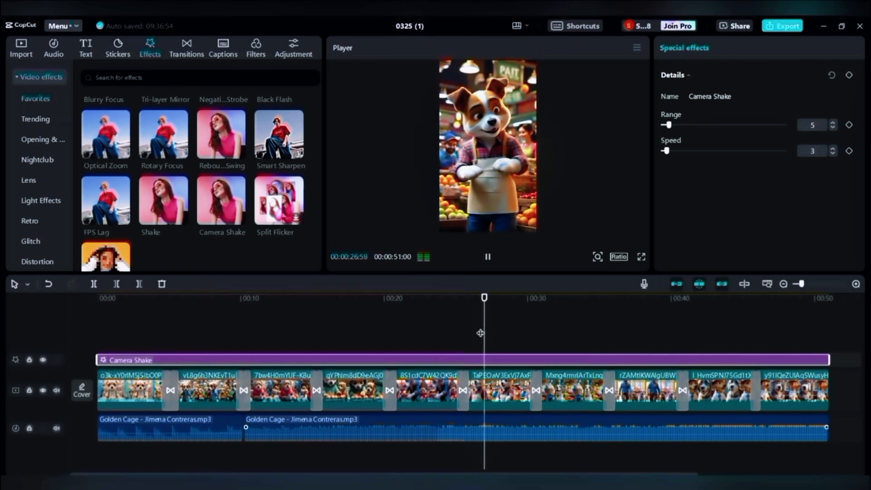
drag(486, 333, 2, 357)
key(space)
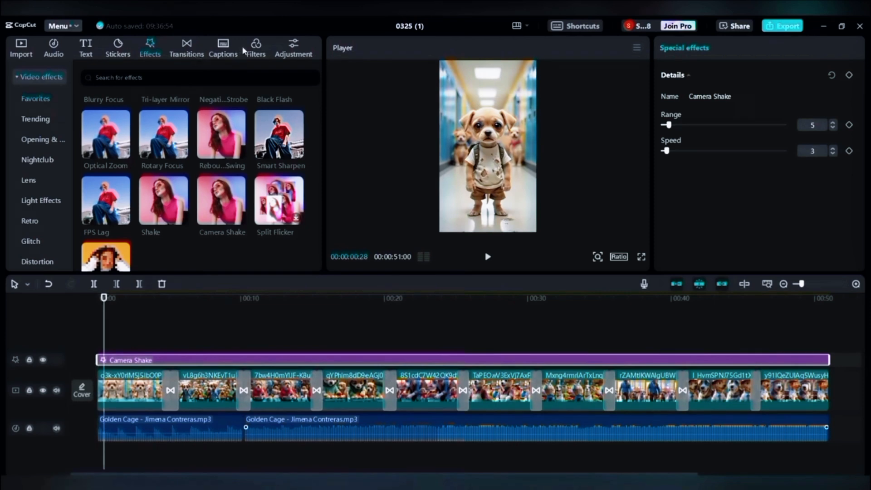
Apply the Gingerbread filter from the Life category across the whole video with an intensity of 20.
click(255, 49)
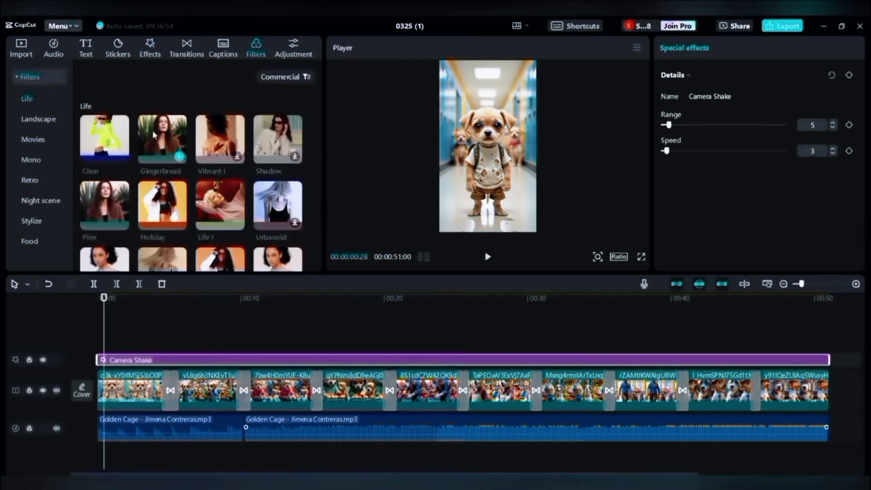
click(154, 135)
drag(155, 134, 824, 363)
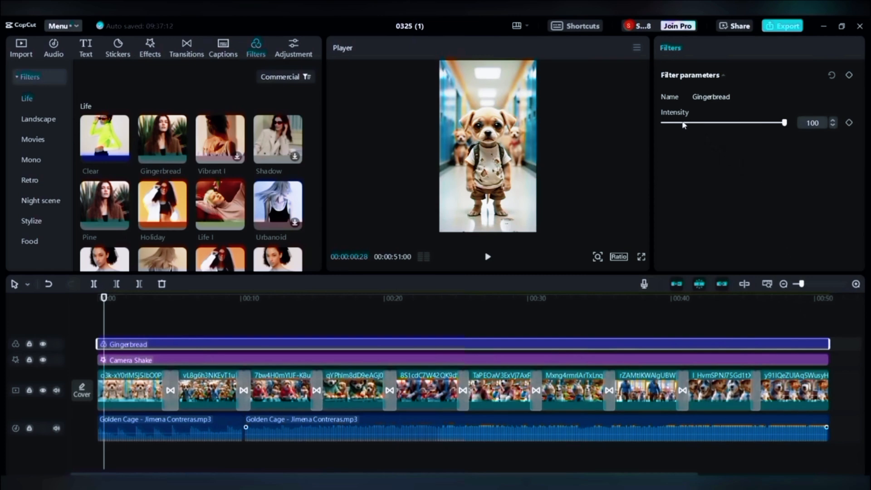
key(space)
click(156, 323)
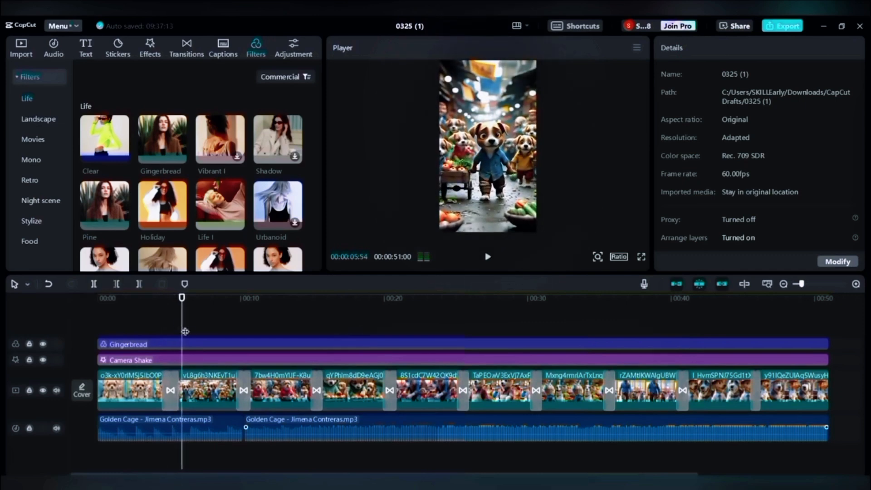
click(200, 344)
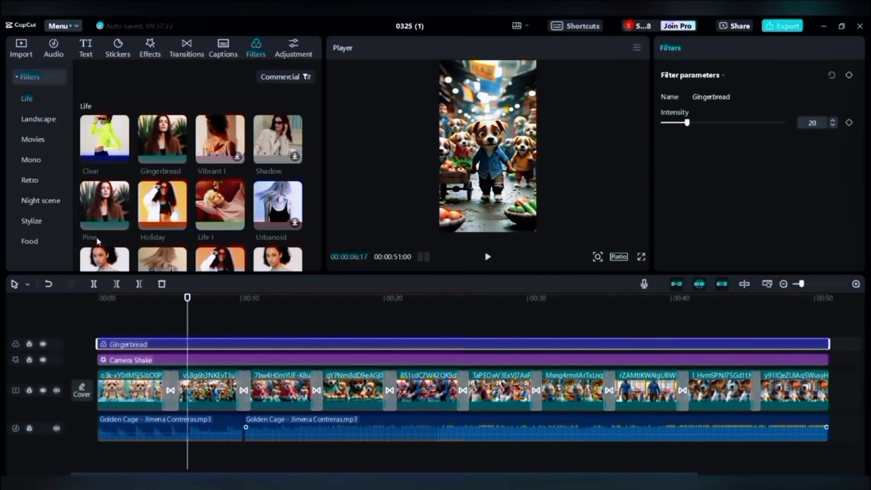
Apply the Maldives landscape filter across the whole video, above the Gingerbread filter.
scroll(122, 203, down, 3)
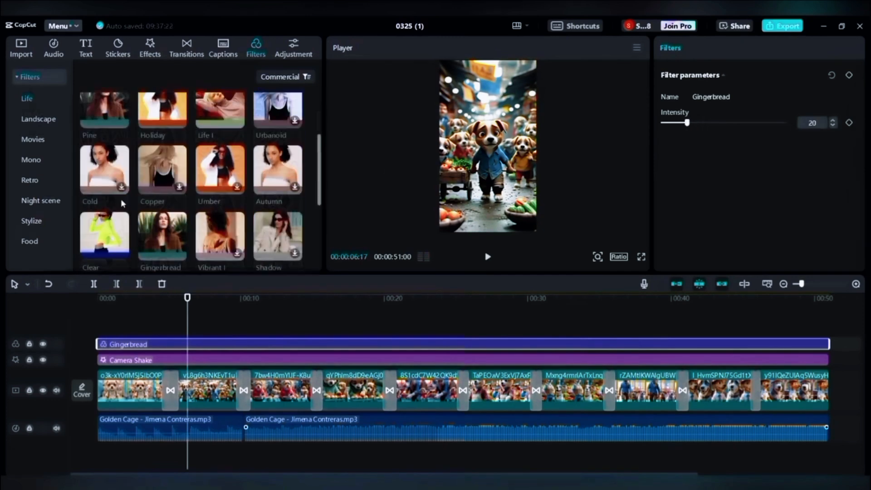
click(164, 232)
scroll(114, 205, down, 3)
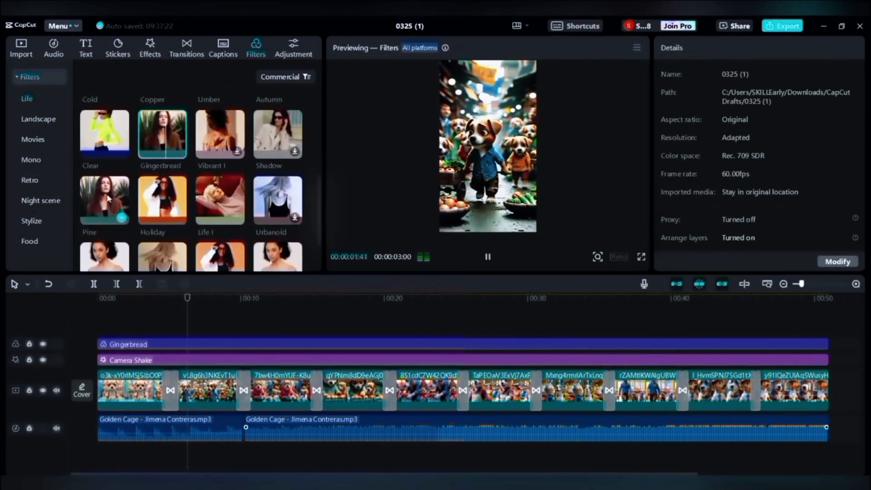
scroll(202, 204, down, 5)
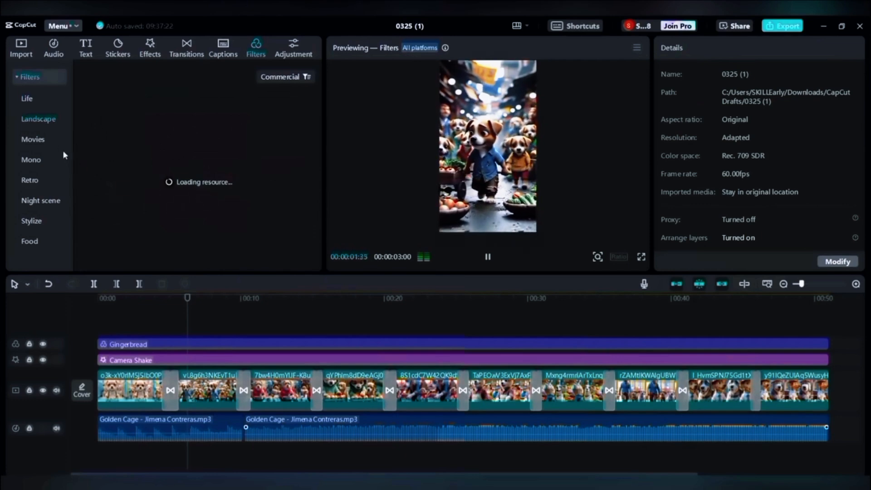
click(104, 128)
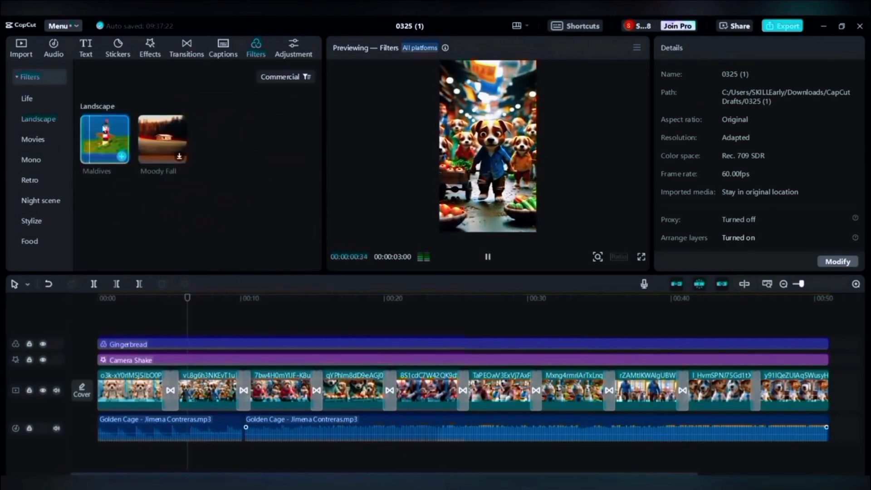
drag(105, 128, 824, 345)
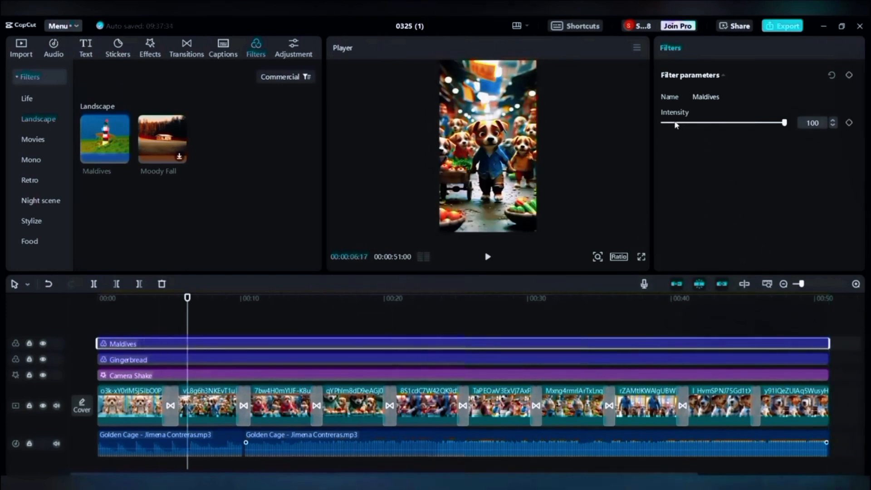
Set the Maldives filter's intensity to 4 and play the video from the start to review the look.
drag(186, 328, 97, 329)
key(space)
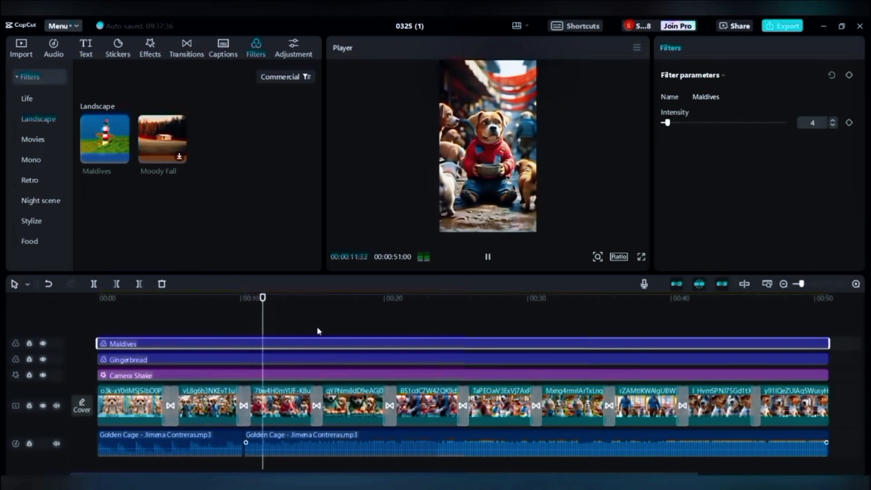
click(425, 340)
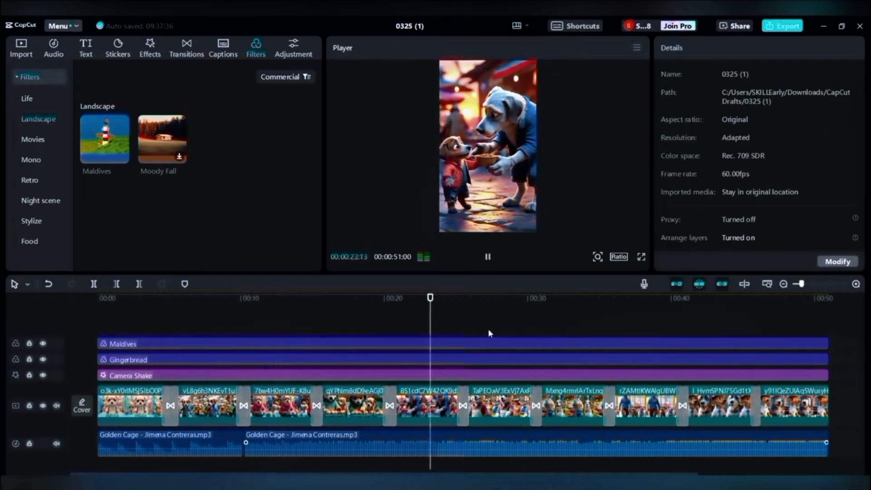